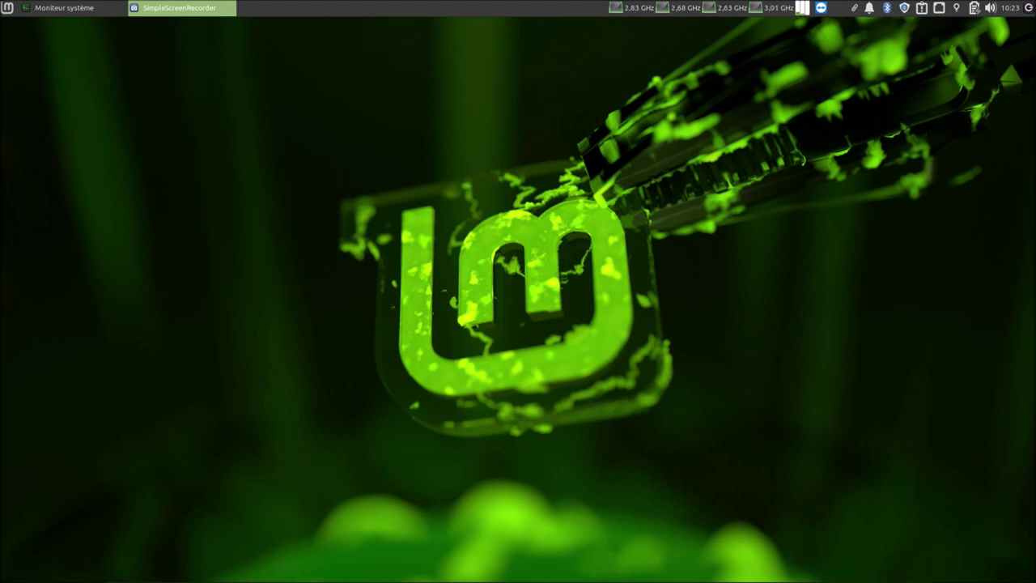
Open the home folder in the file manager and launch GParted, authenticating with the account password
{"action": "mouse_move", "coordinate": [321, 579]}
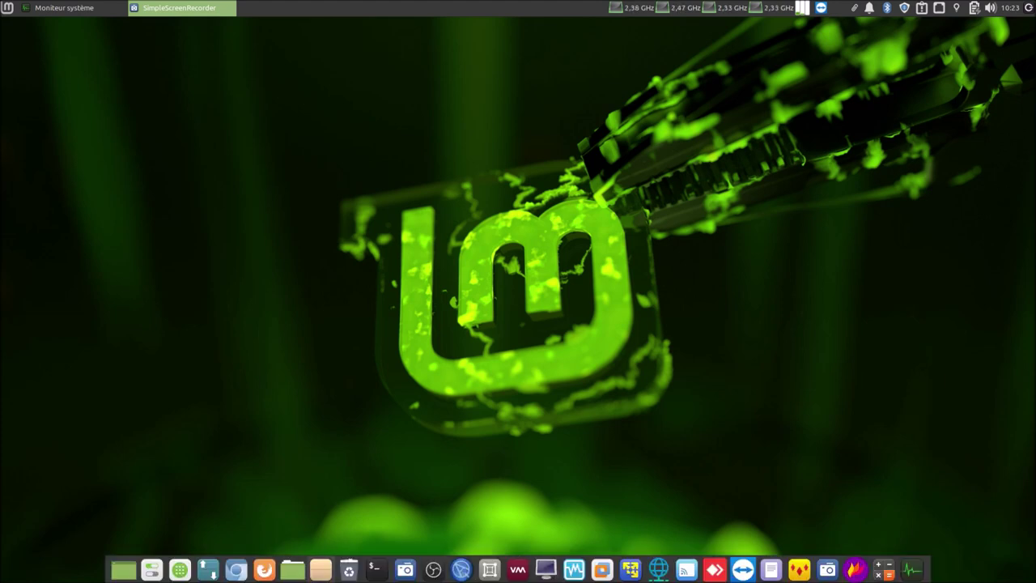
{"action": "left_click", "coordinate": [292, 570]}
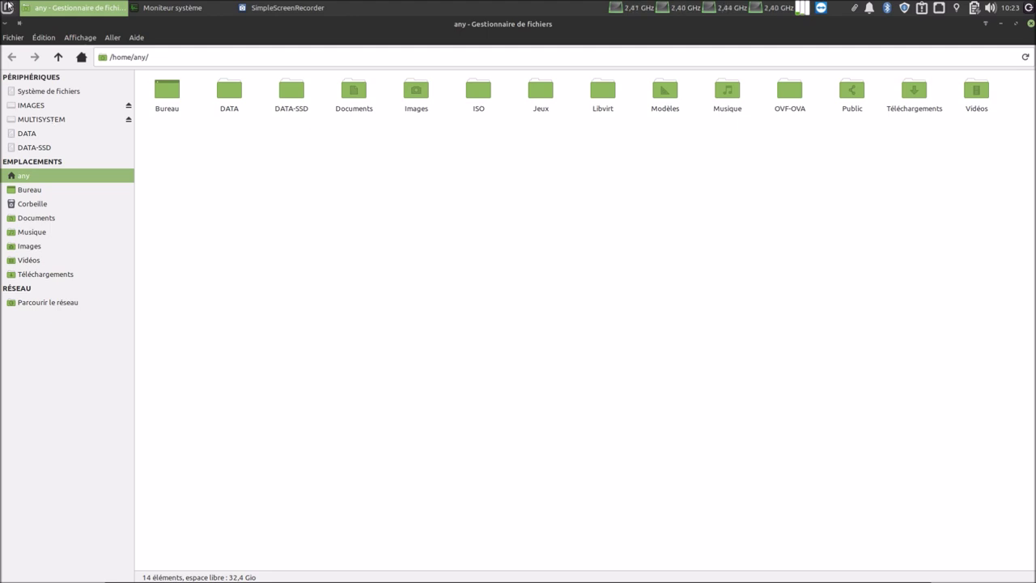
{"action": "left_click", "coordinate": [11, 9]}
{"action": "type", "text": "gest"}
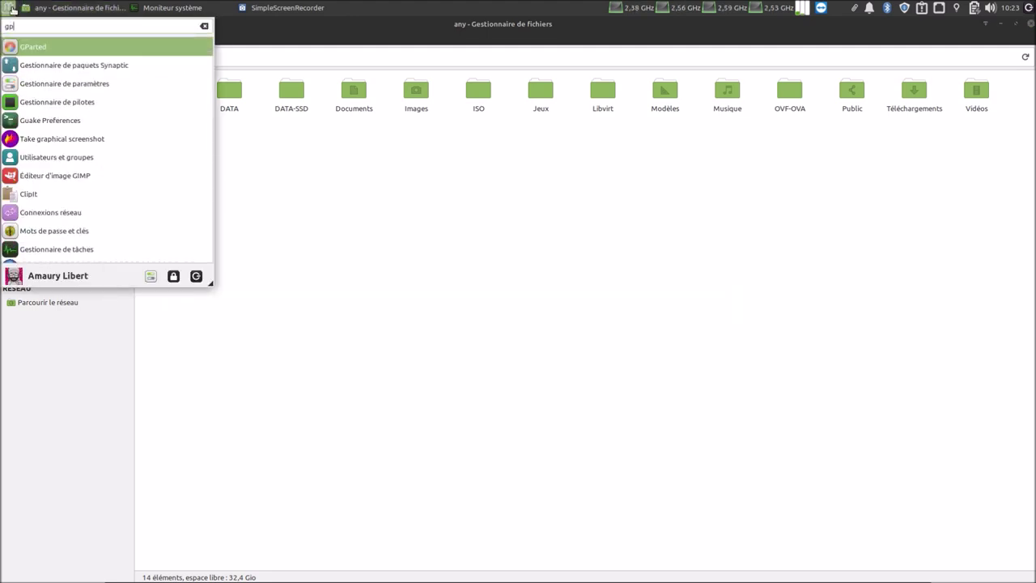
{"action": "key", "text": "Return"}
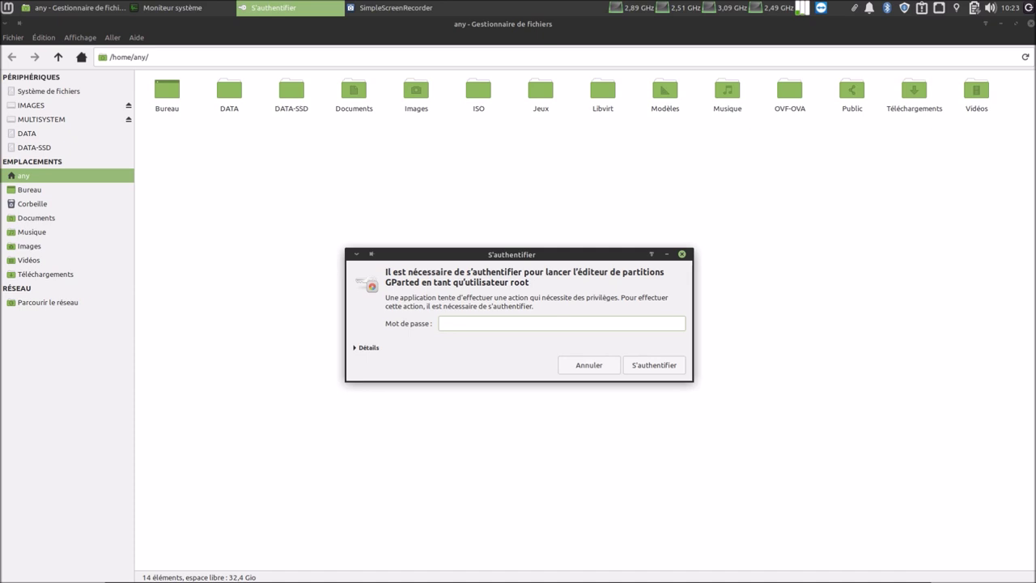
{"action": "type", "text": "••"}
{"action": "key", "text": "Return"}
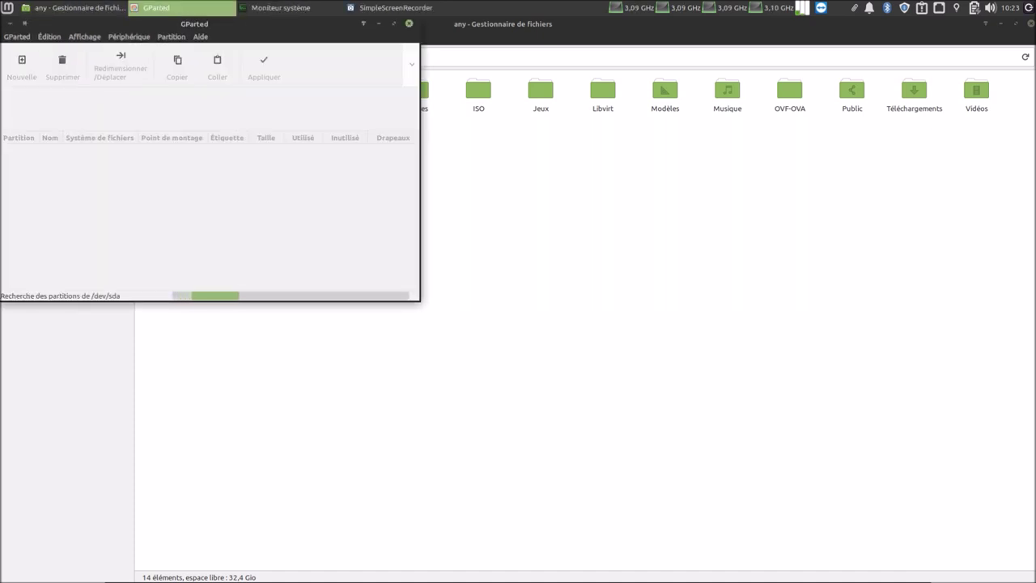
Create a new msdos partition table on the 29.53 Gio USB drive /dev/sde
{"action": "left_click", "coordinate": [701, 187]}
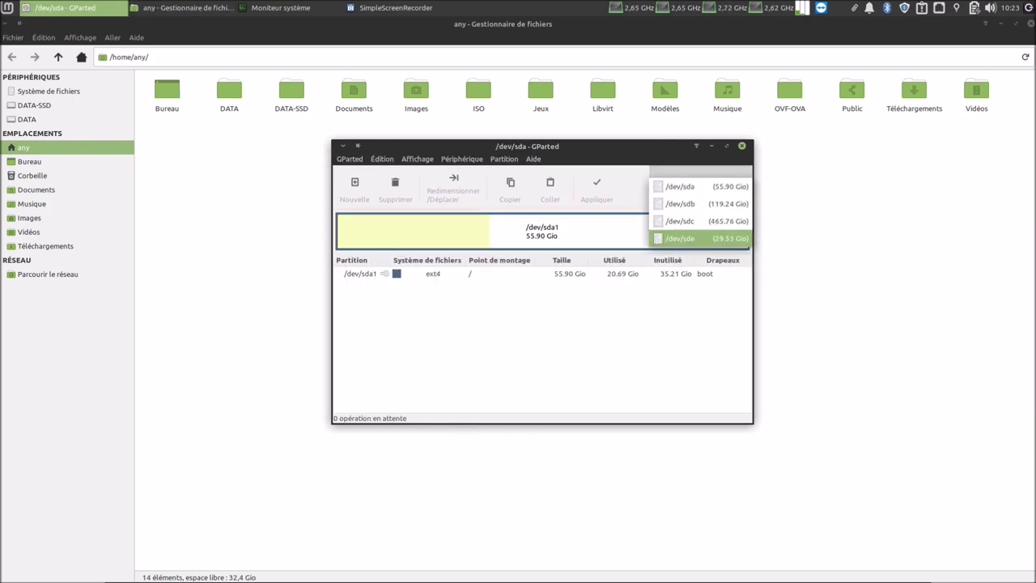
{"action": "key", "text": "Return"}
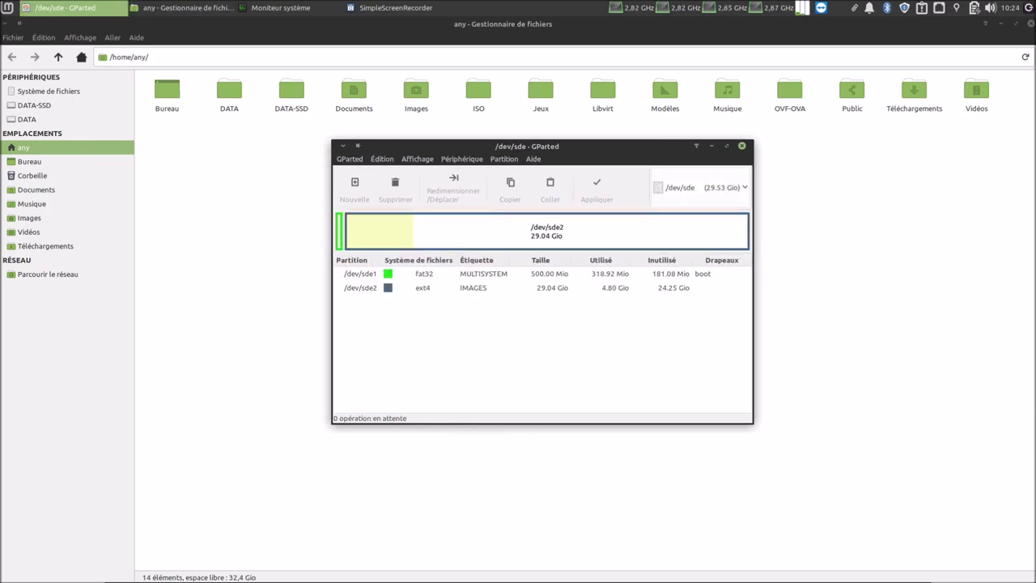
{"action": "key", "text": "alt+p"}
{"action": "key", "text": "Return"}
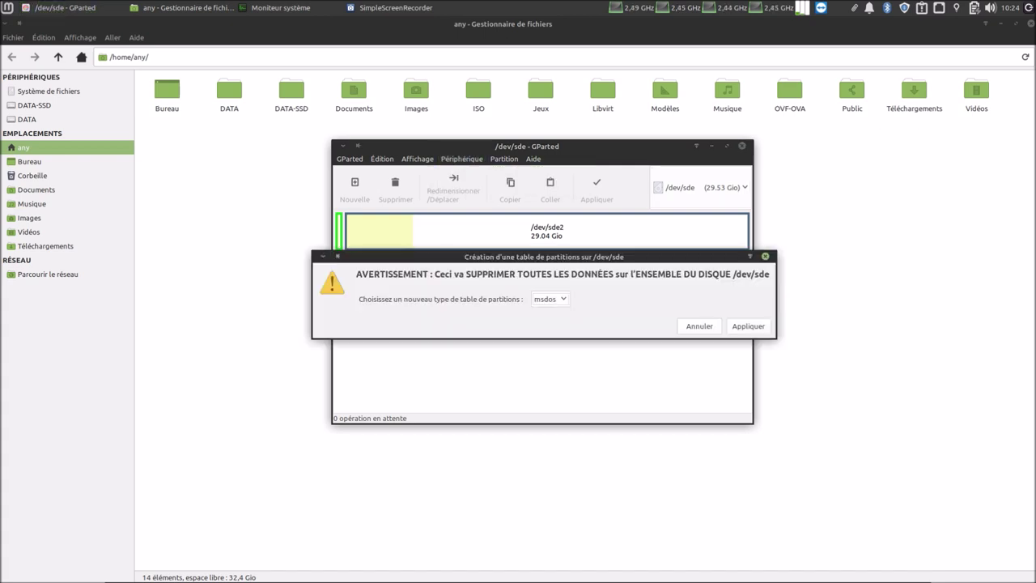
{"action": "key", "text": "Return"}
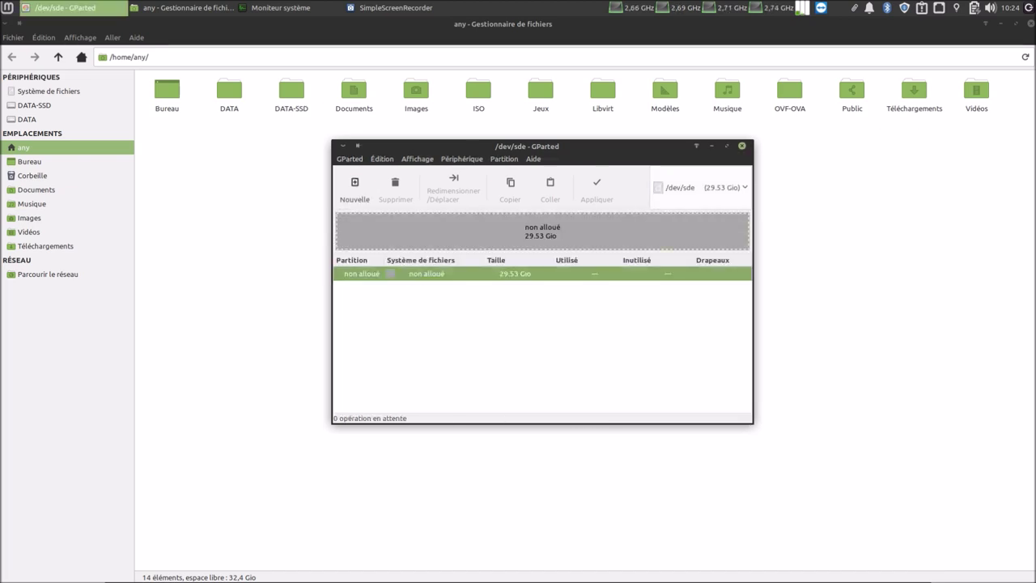
Add a 500 Mio primary fat32 partition labelled MULTISYSTEM in the unallocated space of /dev/sde
{"action": "right_click", "coordinate": [458, 274]}
{"action": "key", "text": "Return"}
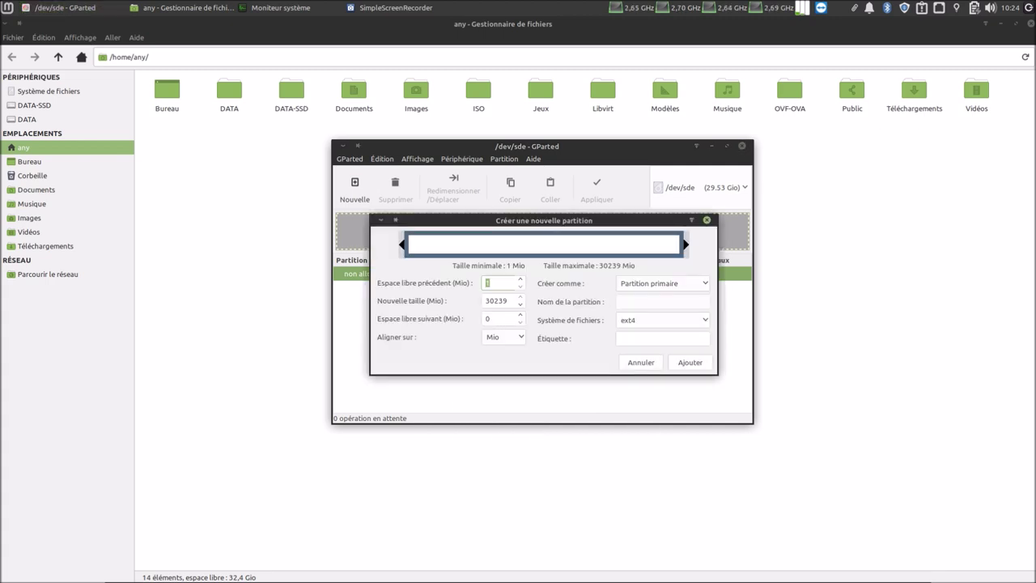
{"action": "left_click", "coordinate": [662, 320]}
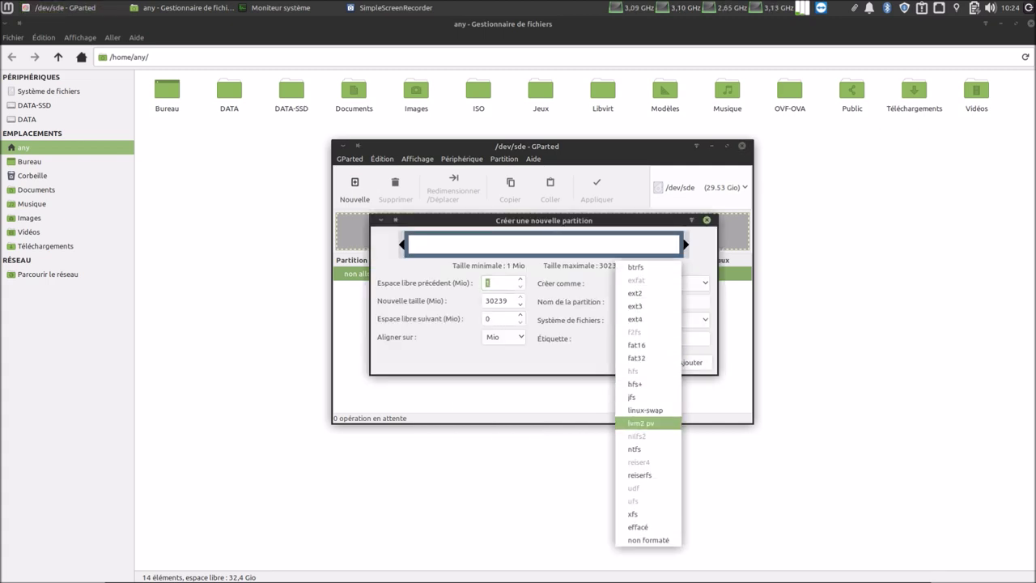
{"action": "key", "text": "Return"}
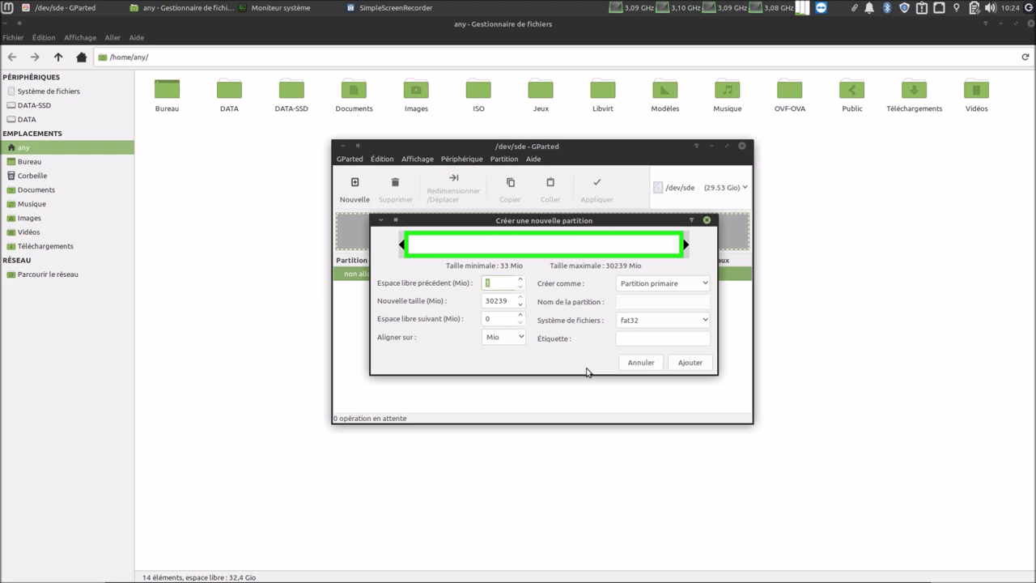
{"action": "left_click", "coordinate": [634, 339]}
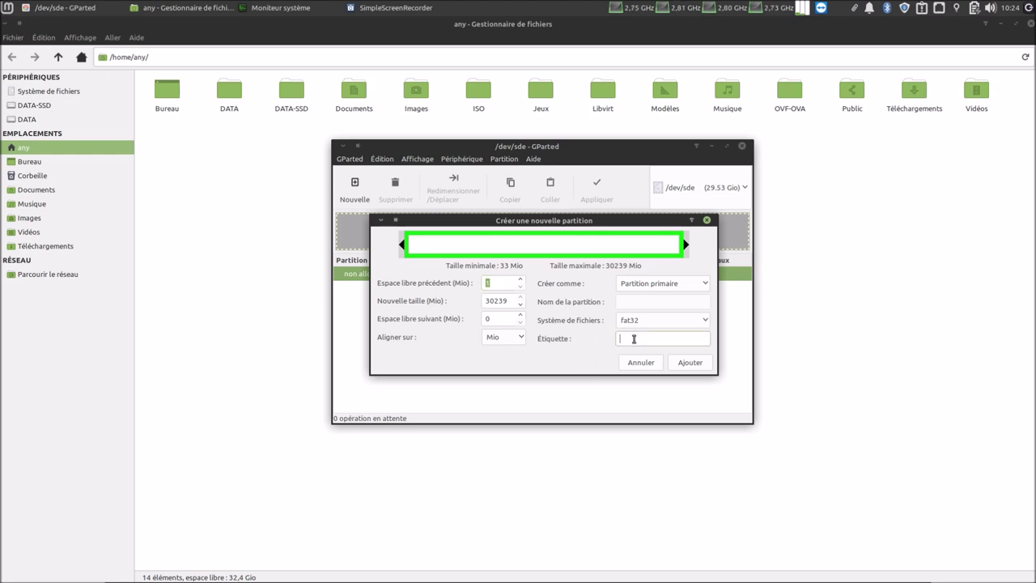
{"action": "type", "text": "MULTISYSTEM"}
{"action": "double_click", "coordinate": [496, 301]}
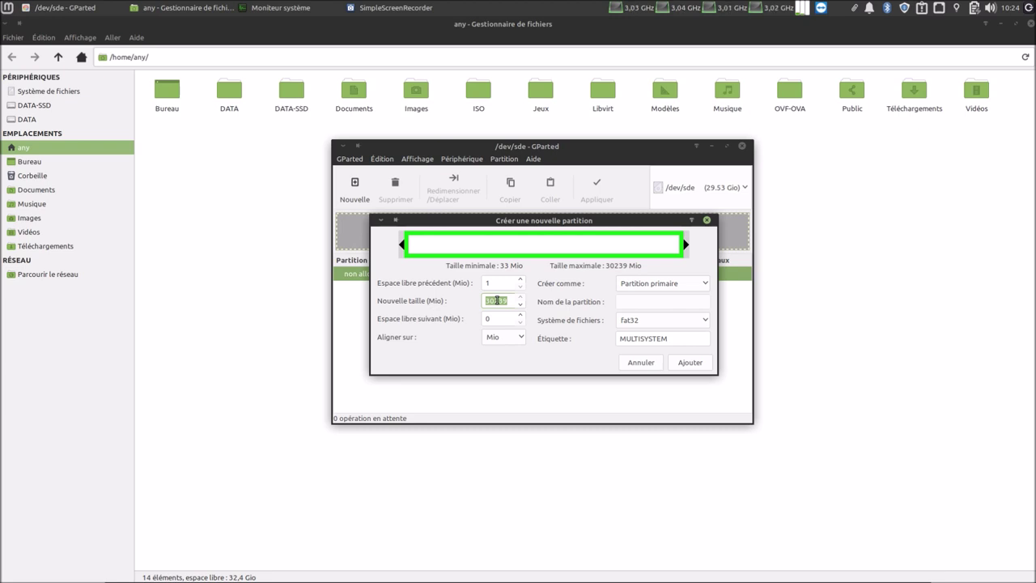
{"action": "type", "text": "500"}
{"action": "left_click", "coordinate": [690, 363]}
Add a primary ext4 partition labelled IMAGES that fills the remaining unallocated space of /dev/sde
{"action": "right_click", "coordinate": [463, 290]}
{"action": "left_click", "coordinate": [480, 297]}
{"action": "left_click", "coordinate": [662, 340]}
{"action": "type", "text": "IM"}
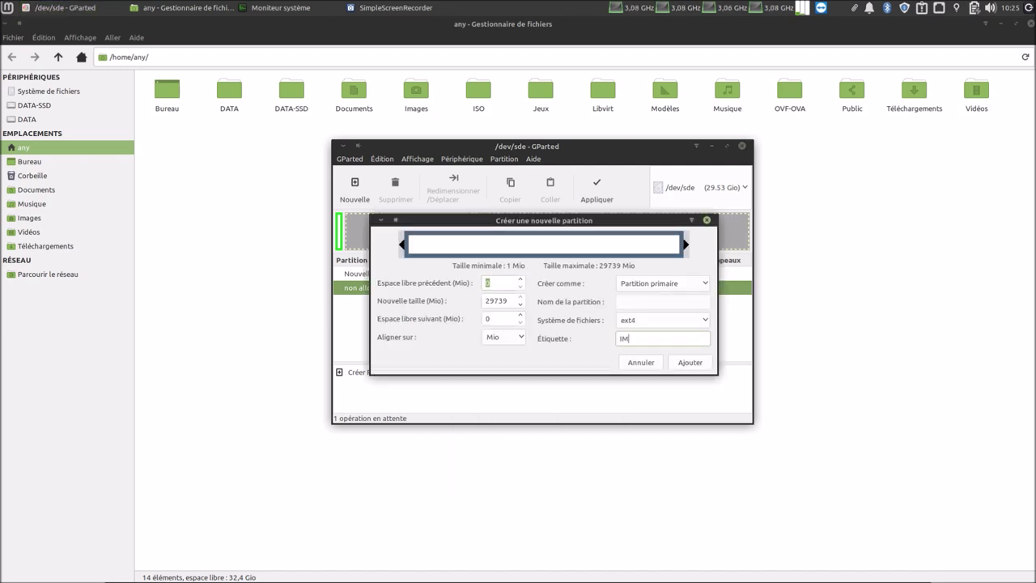
{"action": "type", "text": "AGES"}
{"action": "left_click", "coordinate": [689, 362]}
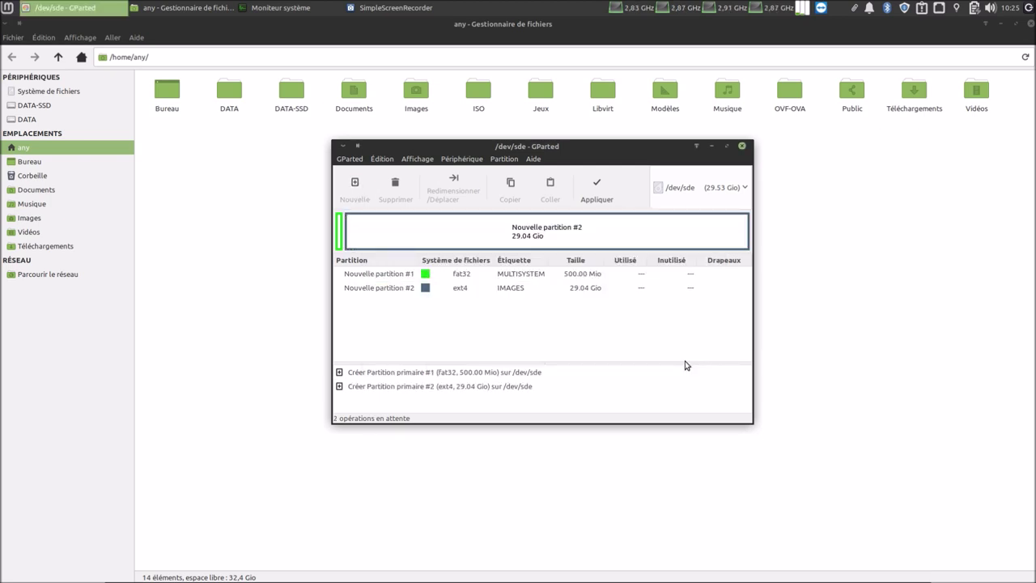
Apply the pending partition operations to /dev/sde and close GParted
{"action": "left_click", "coordinate": [592, 186]}
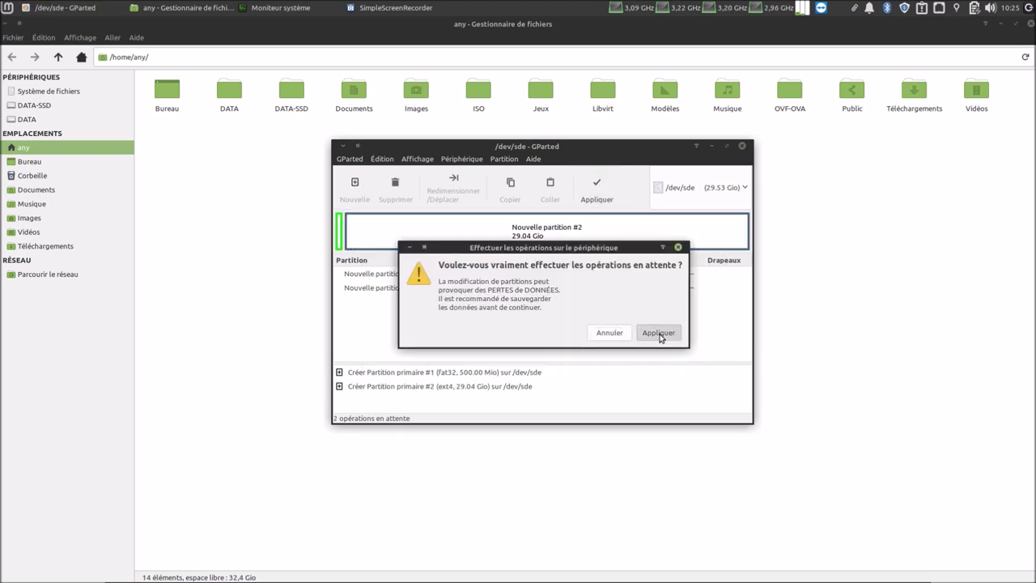
{"action": "left_click", "coordinate": [658, 333]}
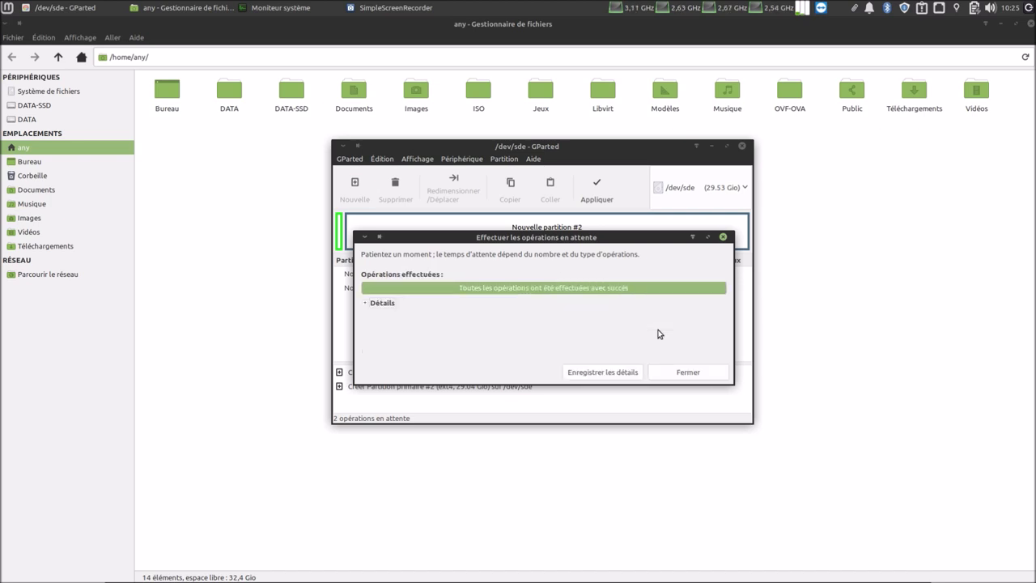
{"action": "left_click", "coordinate": [685, 371]}
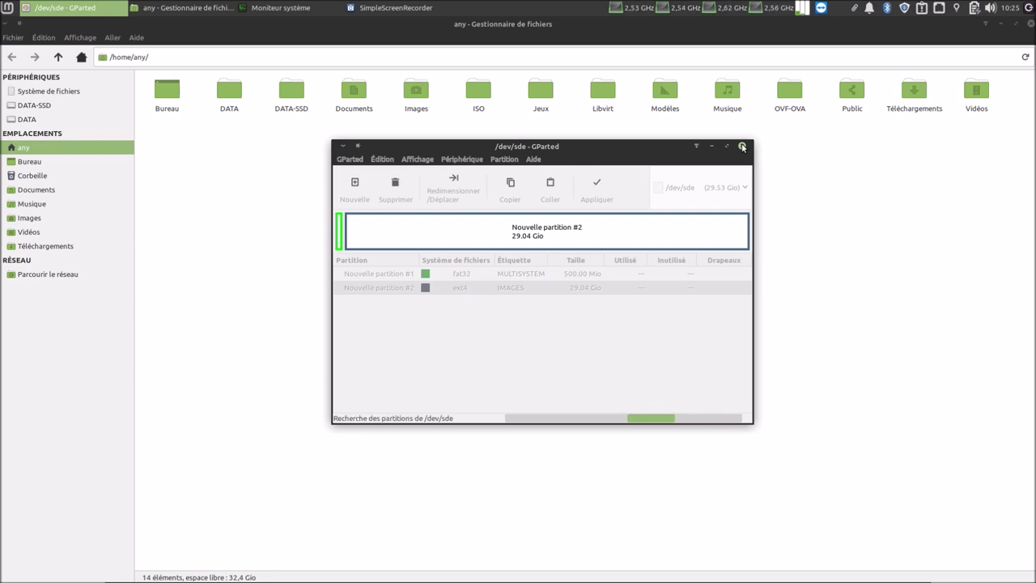
{"action": "left_click", "coordinate": [743, 146]}
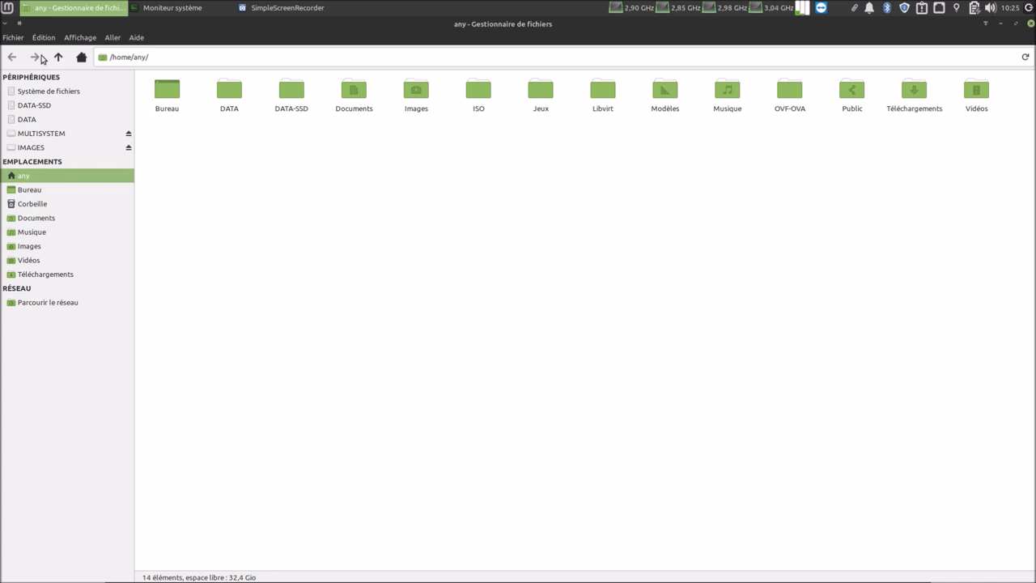
Launch MultiSystem and refresh its list of USB volumes
{"action": "left_click", "coordinate": [6, 10]}
{"action": "type", "text": "mul"}
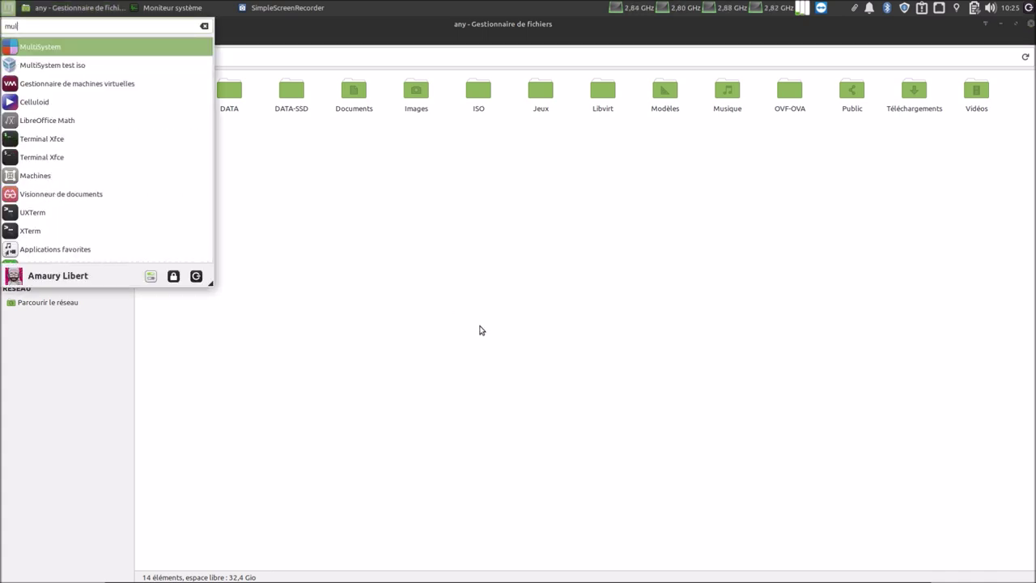
{"action": "key", "text": "Return"}
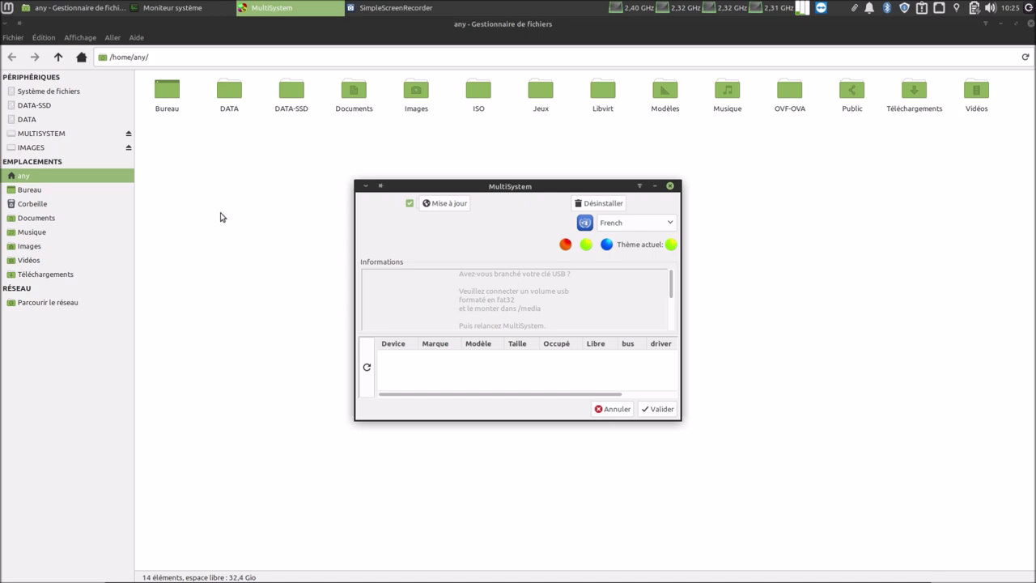
{"action": "left_click", "coordinate": [367, 369]}
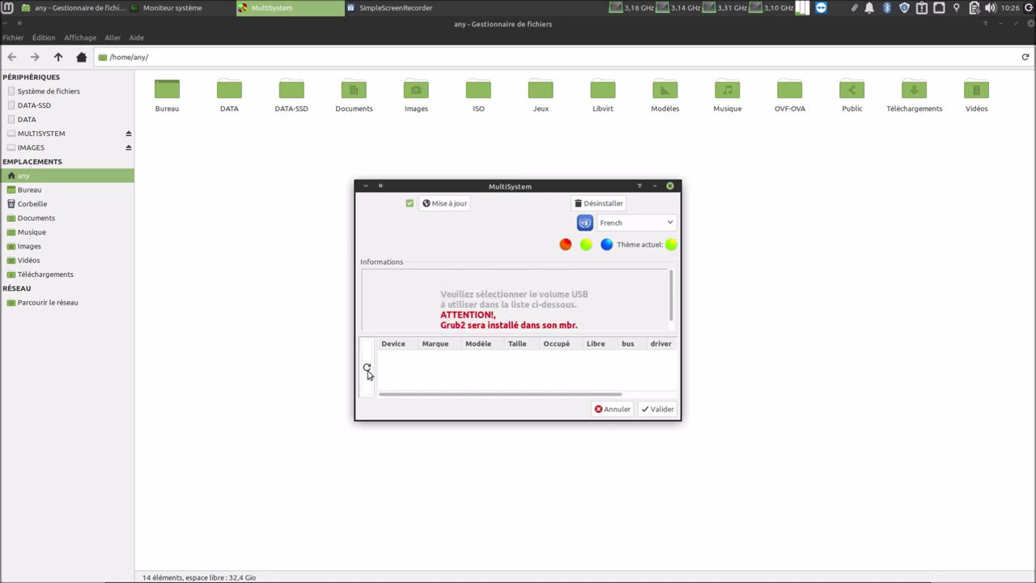
Tile the file manager on the left half of the screen and move the MultiSystem window beside it
{"action": "left_click", "coordinate": [473, 35]}
{"action": "left_click_drag", "start_coordinate": [473, 36], "coordinate": [4, 204]}
{"action": "left_click", "coordinate": [566, 186]}
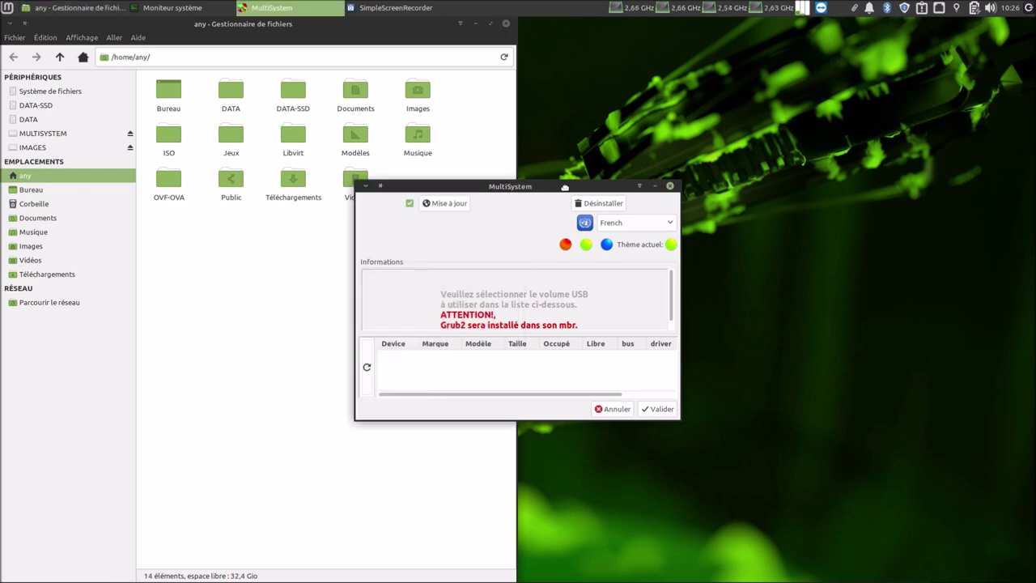
{"action": "left_click_drag", "start_coordinate": [565, 186], "coordinate": [798, 195]}
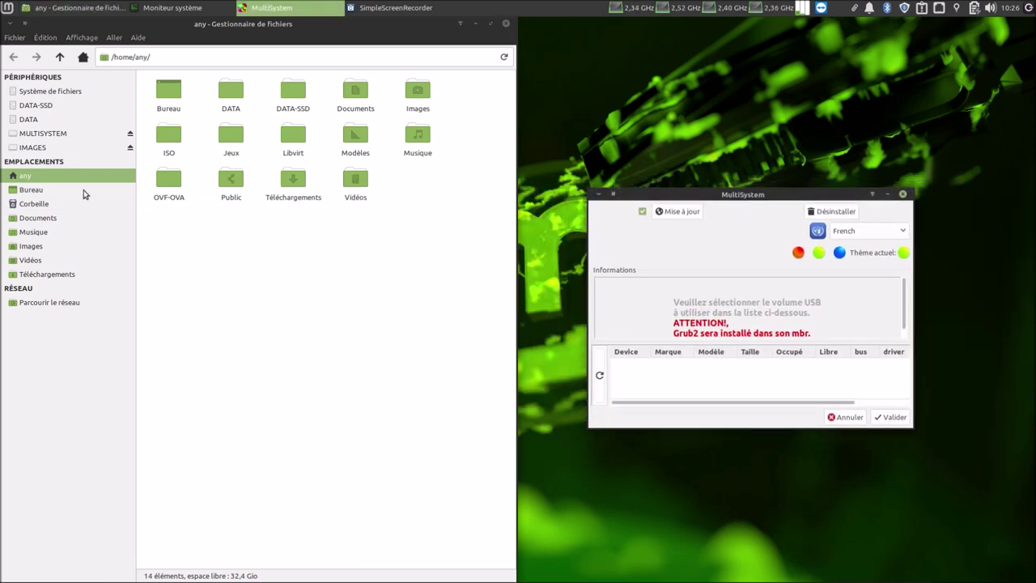
Mount the MULTISYSTEM volume from the file manager and reload MultiSystem's USB volume list
{"action": "left_click", "coordinate": [47, 135]}
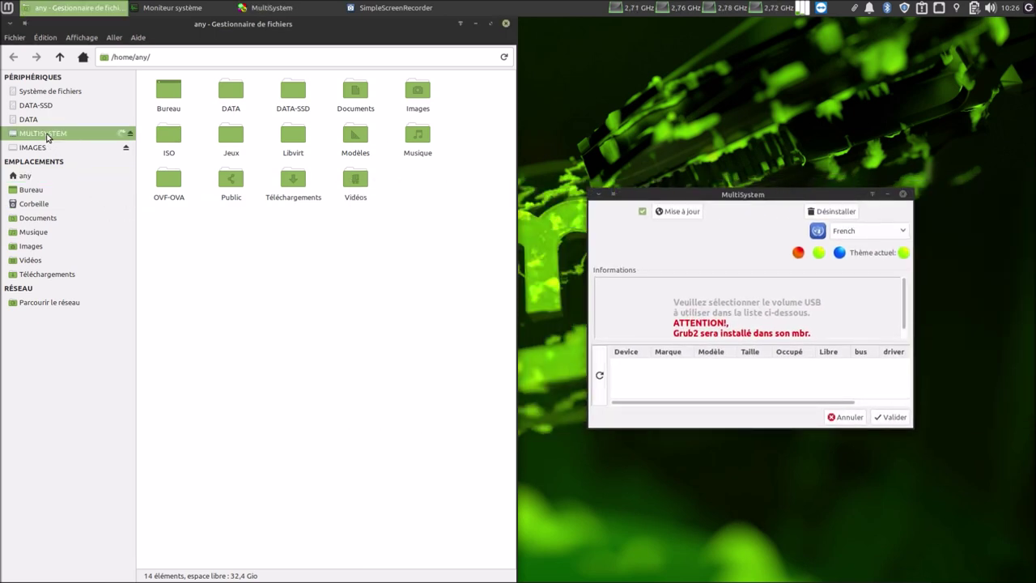
{"action": "left_click", "coordinate": [602, 375]}
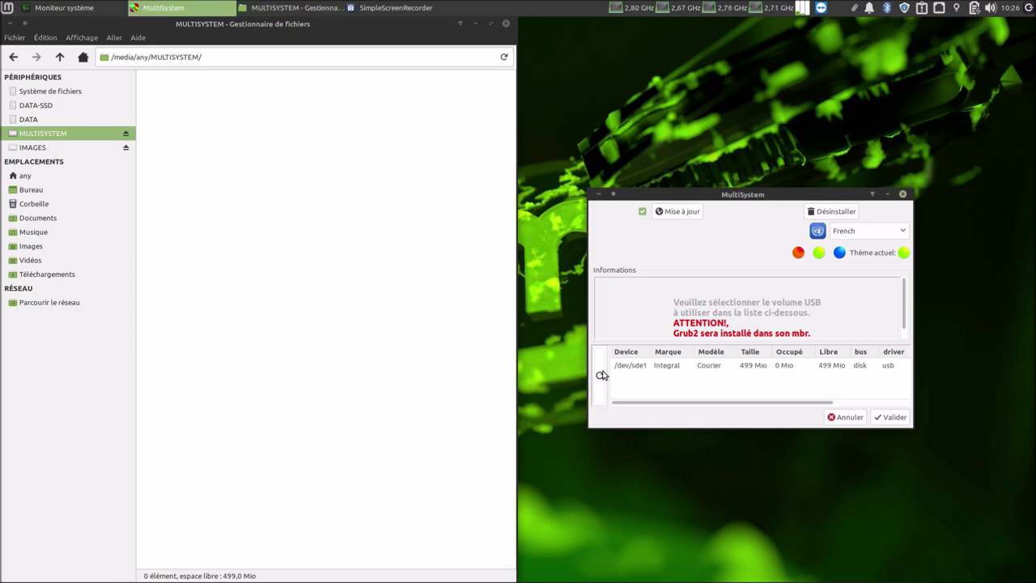
Choose /dev/sde1 as the MultiSystem volume and confirm the Grub2 installation on it
{"action": "left_click", "coordinate": [689, 370]}
{"action": "left_click", "coordinate": [902, 419]}
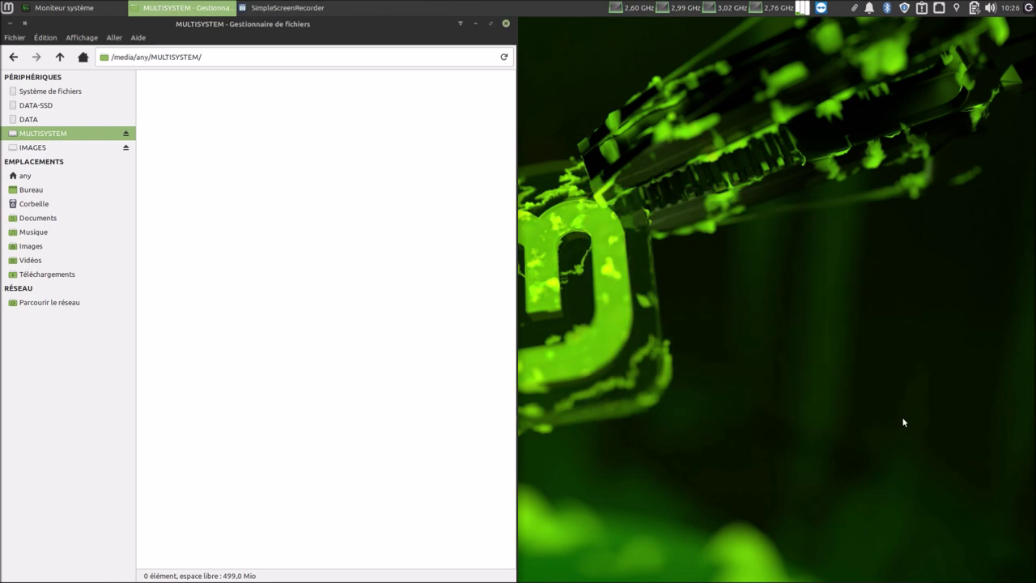
{"action": "left_click_drag", "start_coordinate": [767, 253], "coordinate": [823, 245]}
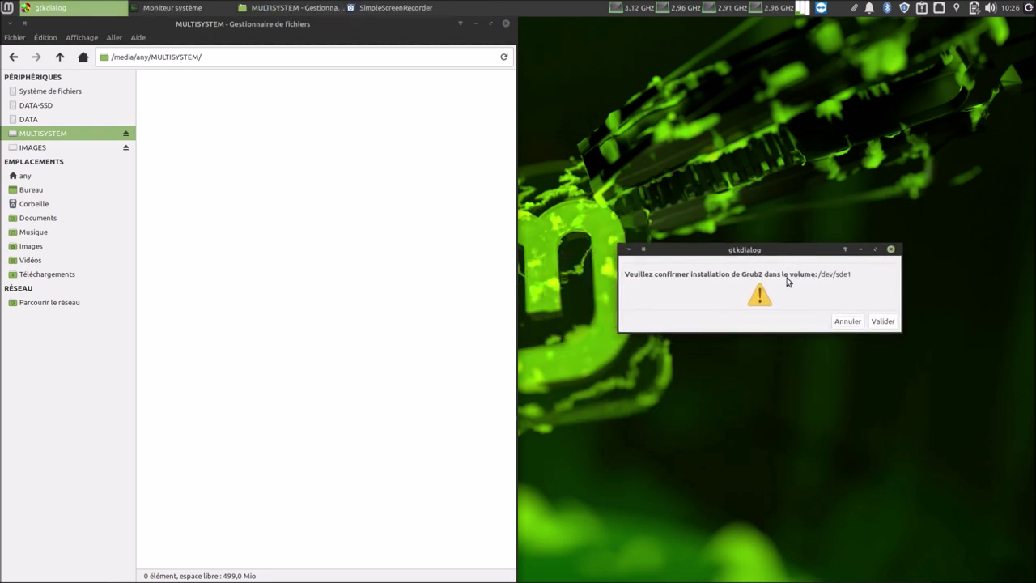
{"action": "left_click", "coordinate": [881, 322]}
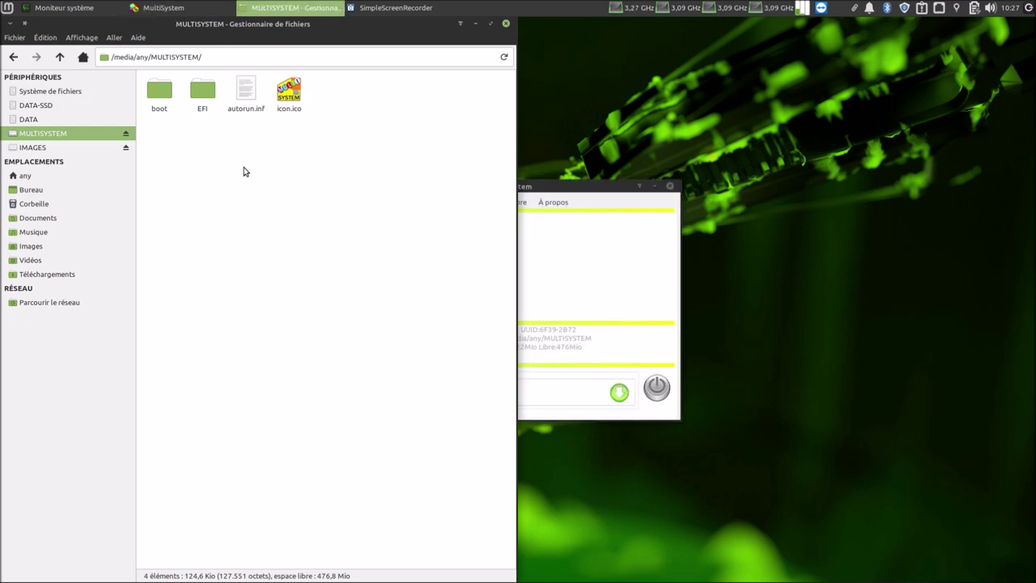
Move the MultiSystem window clear of the file manager and open the DATA/clé-USB-réemploi/fichiers-utiles folder
{"action": "left_click_drag", "start_coordinate": [575, 186], "coordinate": [776, 192]}
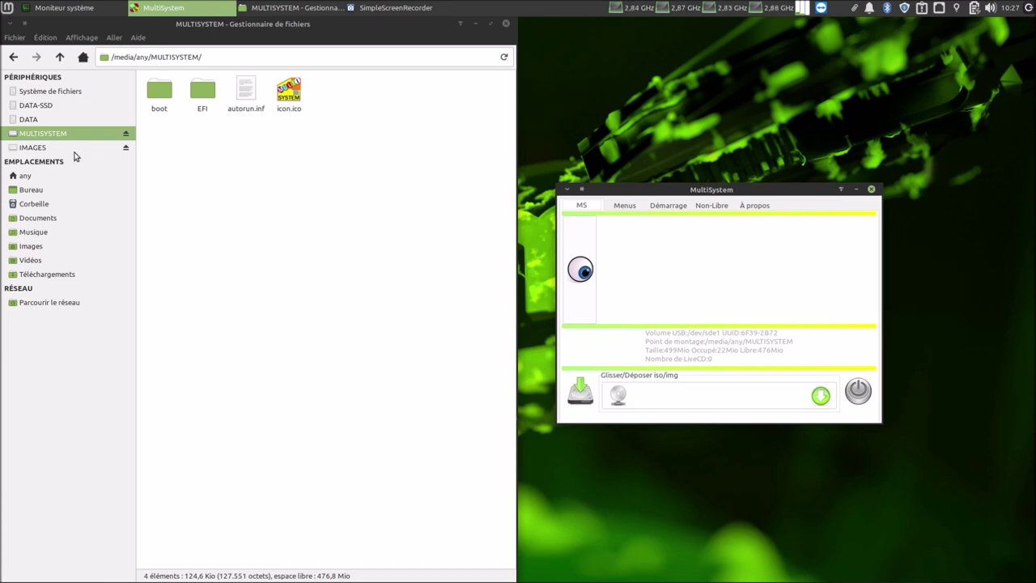
{"action": "left_click", "coordinate": [56, 120]}
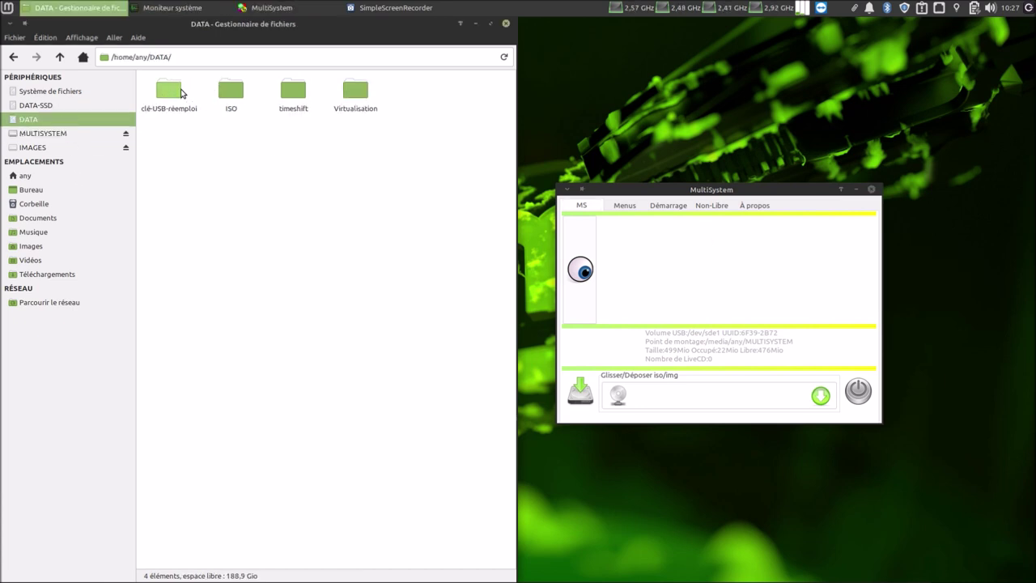
{"action": "double_click", "coordinate": [174, 94]}
{"action": "left_click", "coordinate": [284, 90]}
{"action": "double_click", "coordinate": [284, 91]}
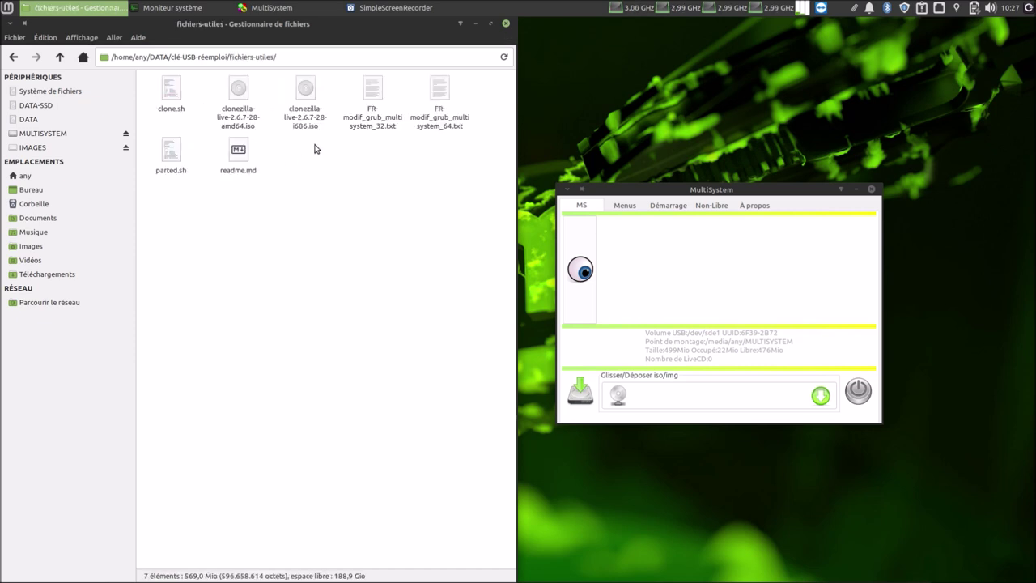
Copy clonezilla-live-2.6.7-28-amd64.iso from the fichiers-utiles folder and paste it into MultiSystem's ISO drop field
{"action": "left_click", "coordinate": [238, 113]}
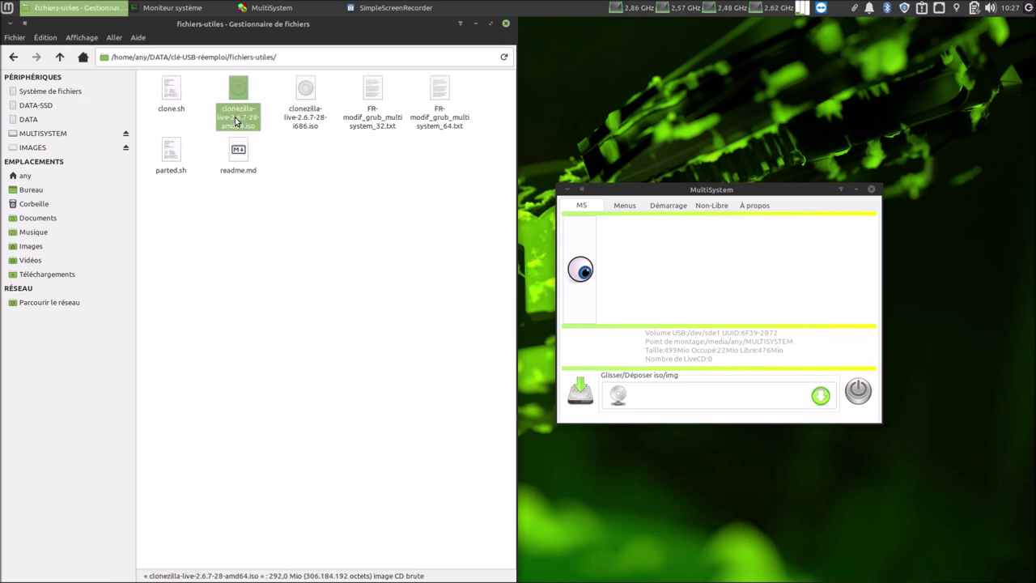
{"action": "right_click", "coordinate": [238, 115]}
{"action": "left_click", "coordinate": [248, 183]}
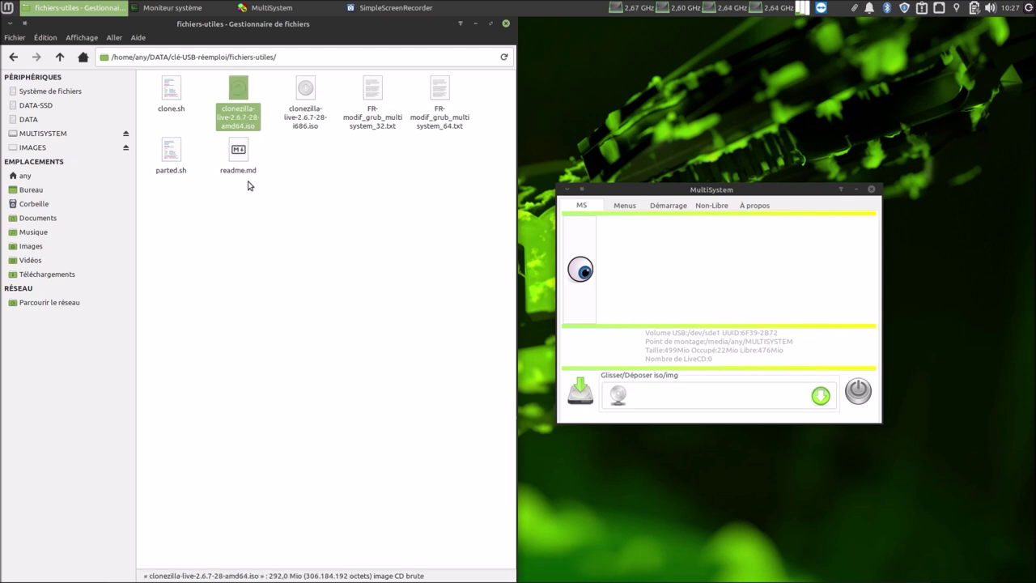
{"action": "right_click", "coordinate": [712, 399]}
{"action": "left_click", "coordinate": [731, 432]}
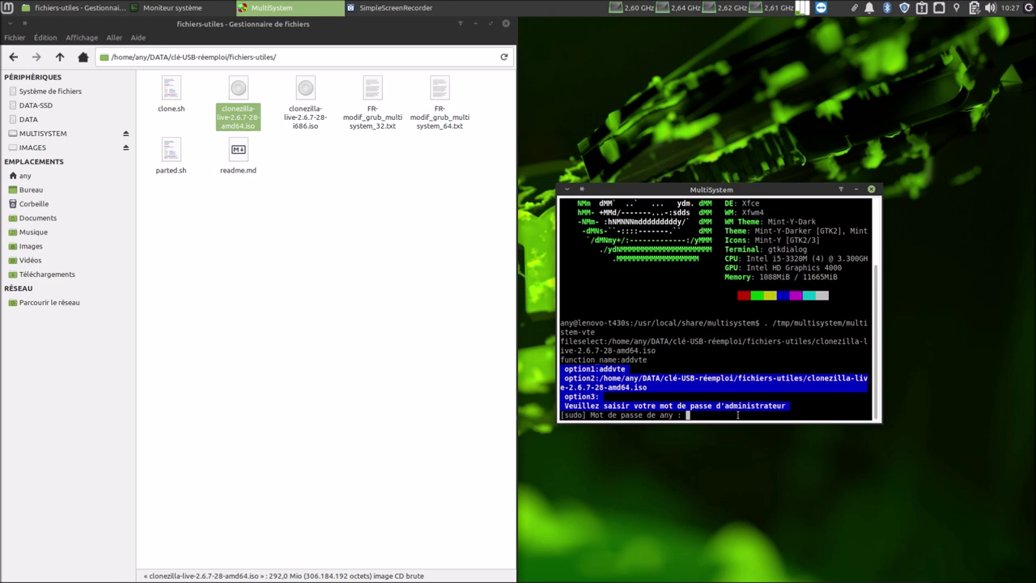
Enter the administrator password to authorize adding the ISO, and open the MULTISYSTEM volume in the file manager
{"action": "type", "text": "*******"}
{"action": "key", "text": "Return"}
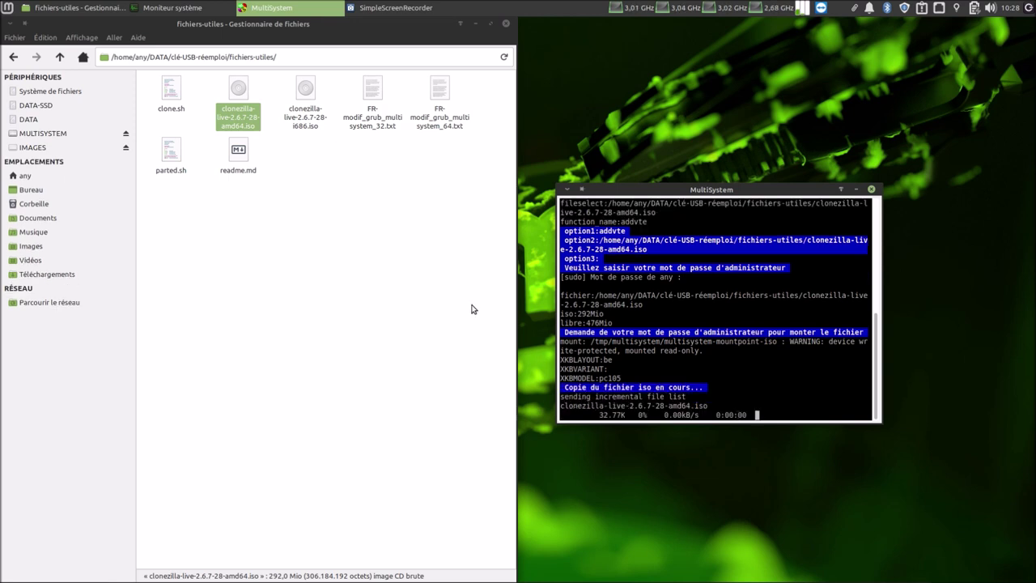
{"action": "left_click", "coordinate": [63, 134]}
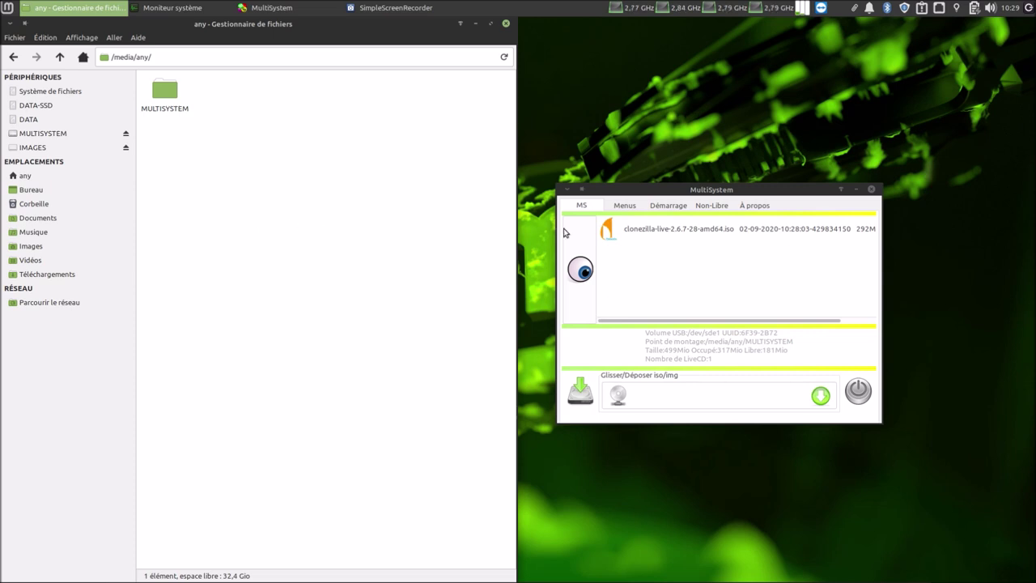
Open MultiSystem's Grub settings, move the dialog clear of the file manager, and open grub.cfg for editing
{"action": "left_click", "coordinate": [623, 207]}
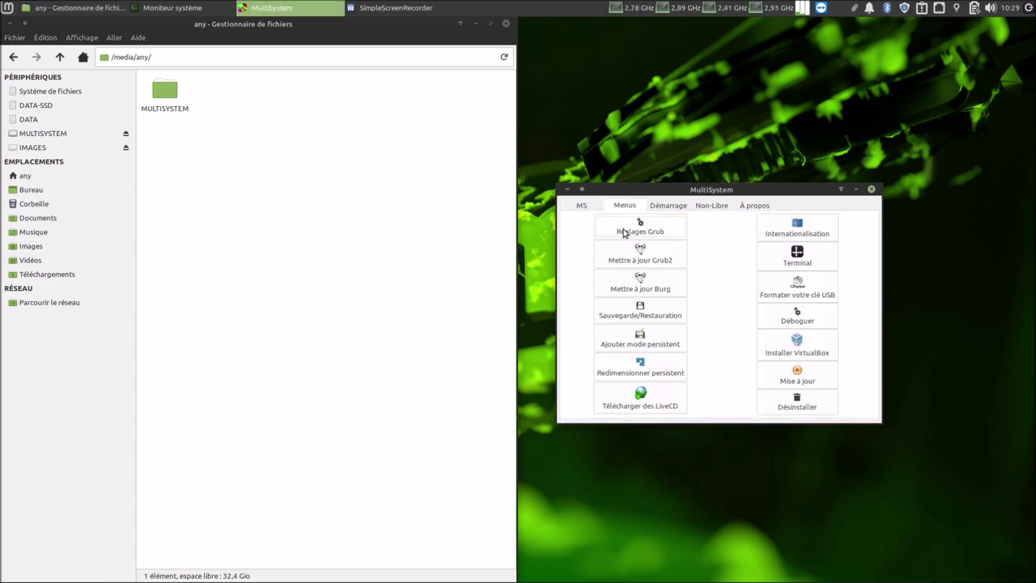
{"action": "left_click", "coordinate": [625, 230]}
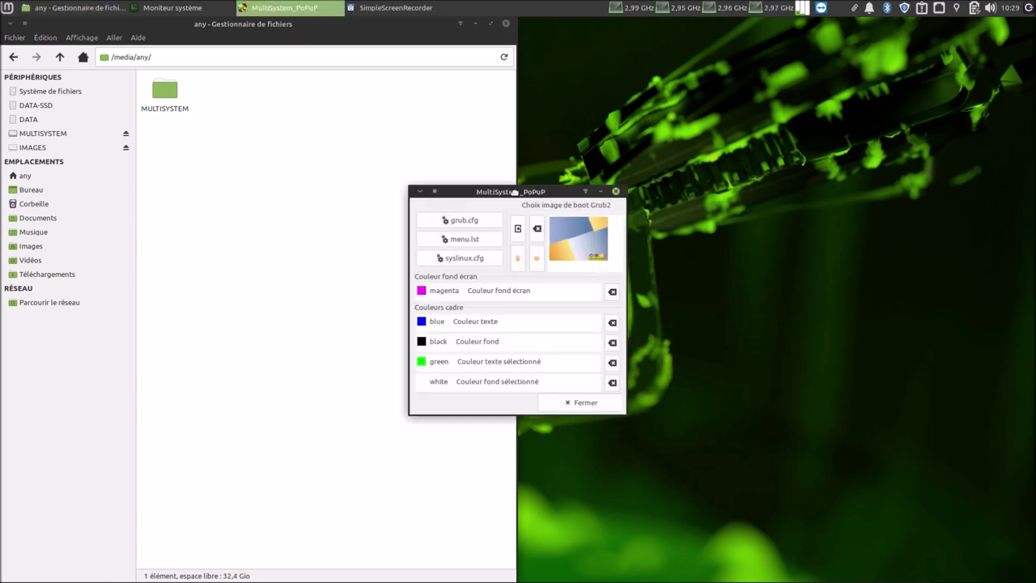
{"action": "left_click_drag", "start_coordinate": [490, 206], "coordinate": [739, 228]}
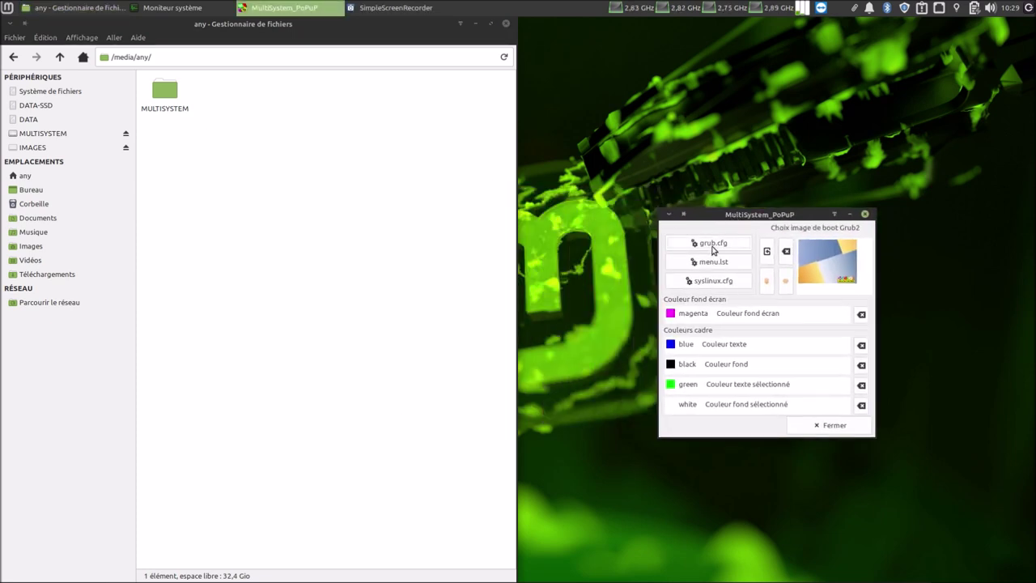
{"action": "left_click", "coordinate": [714, 246]}
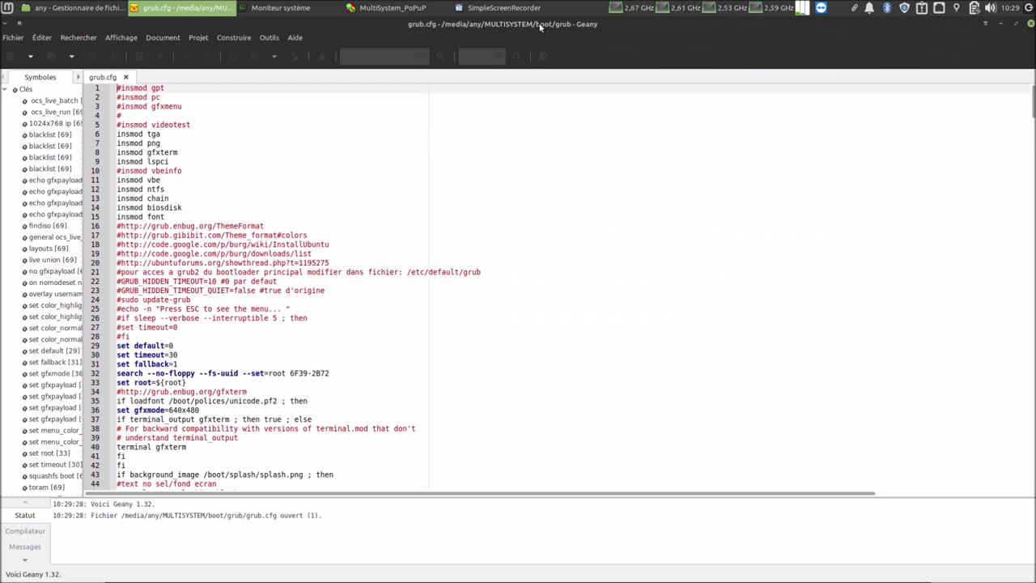
Switch to the file manager, go to DATA/clé-USB-réemploi/fichiers-utiles and open FR-modif_grub_multisystem_64.txt
{"action": "left_click", "coordinate": [103, 8]}
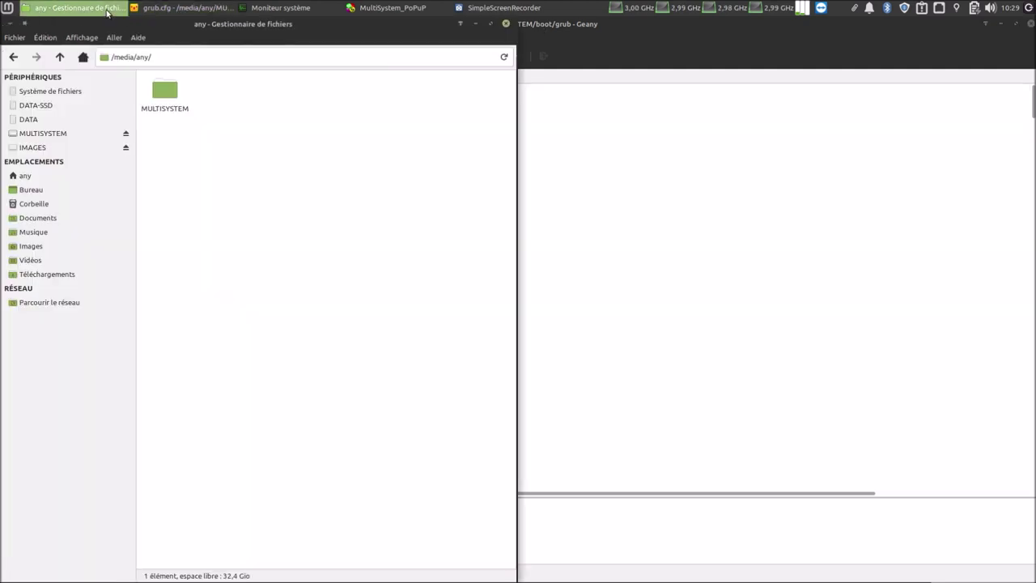
{"action": "left_click", "coordinate": [13, 59]}
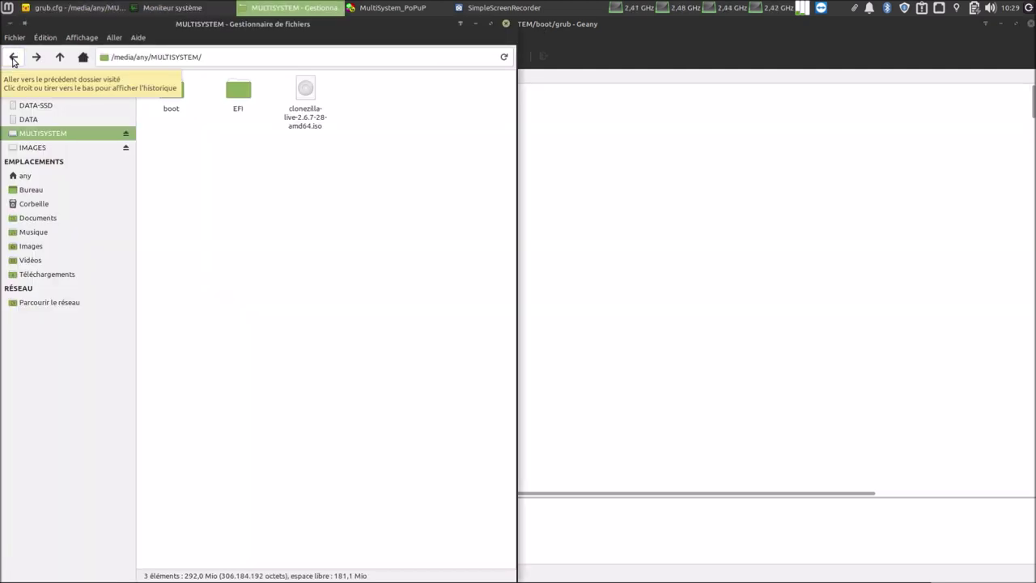
{"action": "left_click", "coordinate": [30, 119]}
{"action": "double_click", "coordinate": [160, 101]}
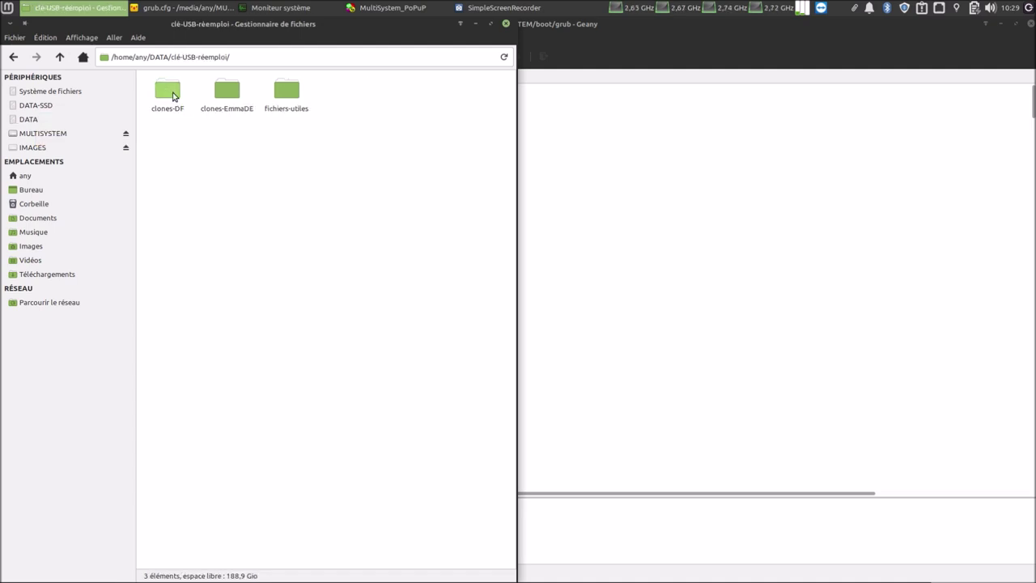
{"action": "double_click", "coordinate": [279, 95]}
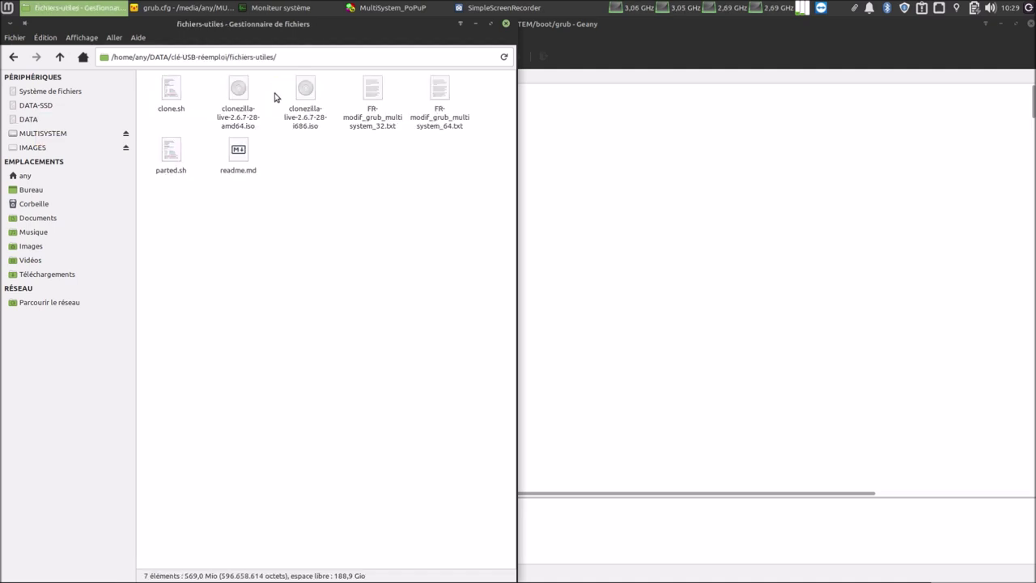
{"action": "left_click", "coordinate": [437, 124]}
{"action": "double_click", "coordinate": [436, 124]}
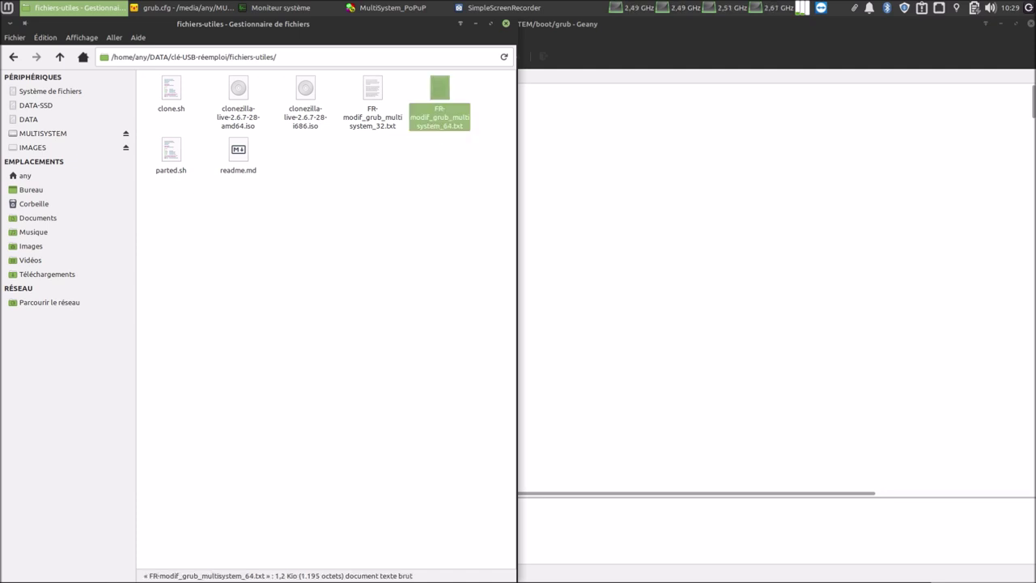
Copy the entire text of FR-modif_grub_multisystem_64.txt and close the text editor
{"action": "right_click", "coordinate": [427, 235]}
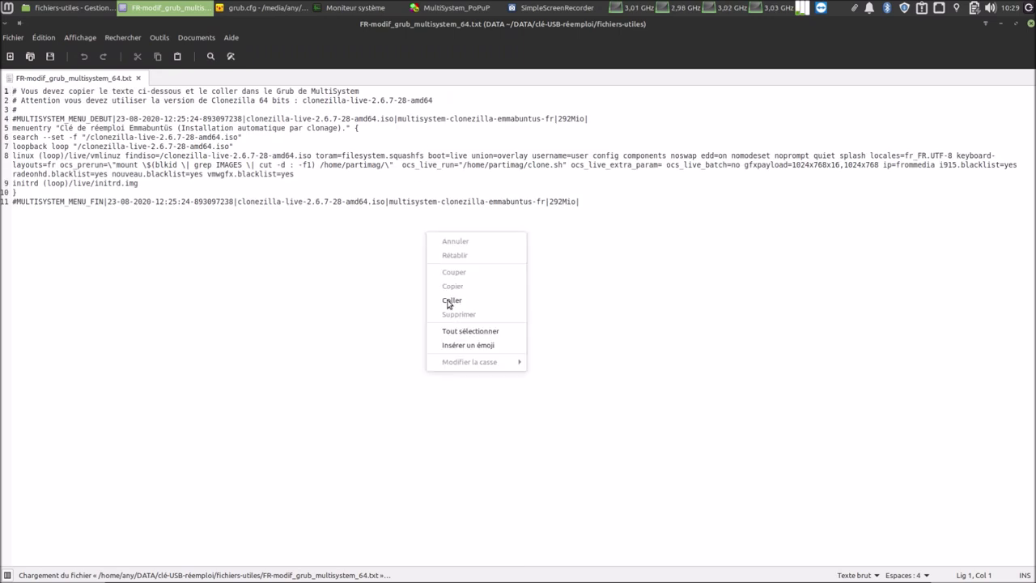
{"action": "left_click", "coordinate": [465, 331]}
{"action": "right_click", "coordinate": [429, 233]}
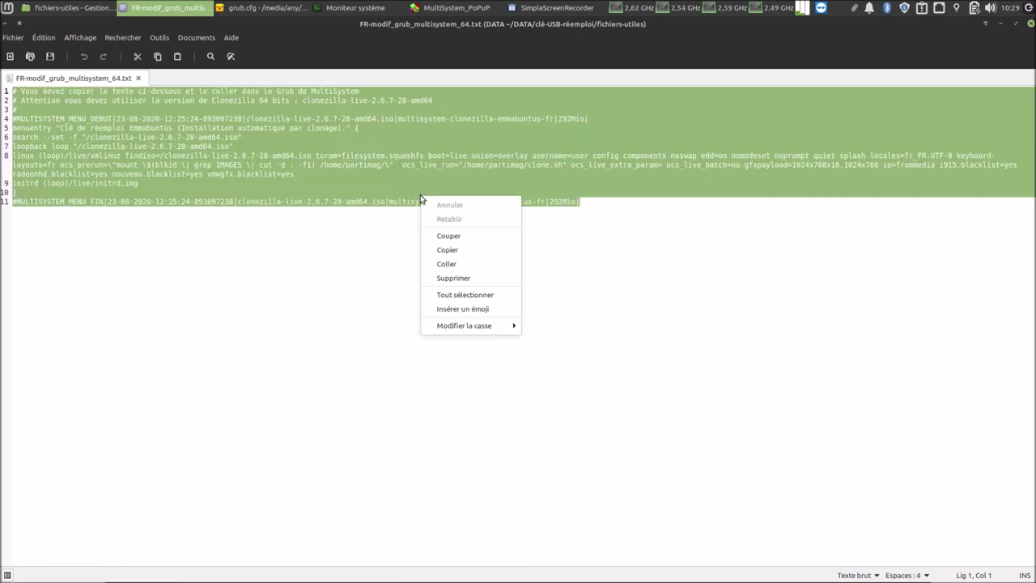
{"action": "left_click", "coordinate": [455, 251]}
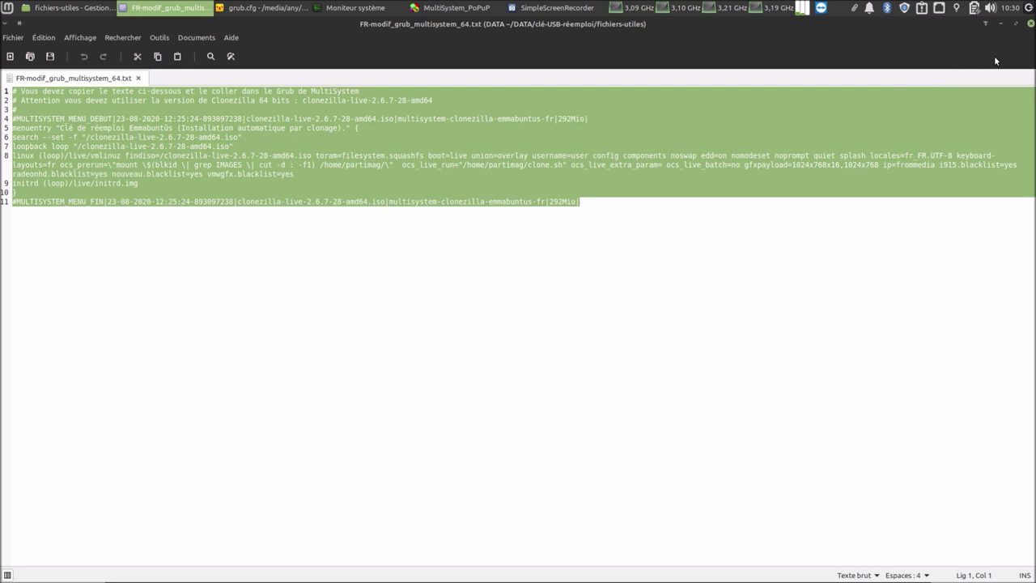
{"action": "left_click", "coordinate": [1031, 23]}
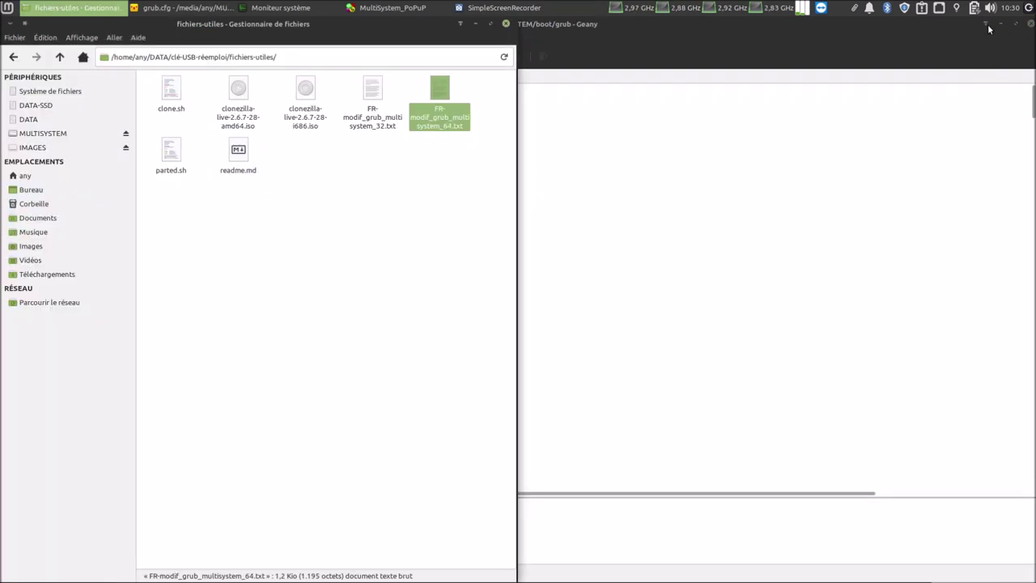
Return to grub.cfg in Geany and move the text cursor down to the area around the Clonezilla menu entry and MULTISYSTEM_STOP marker
{"action": "left_click", "coordinate": [642, 47]}
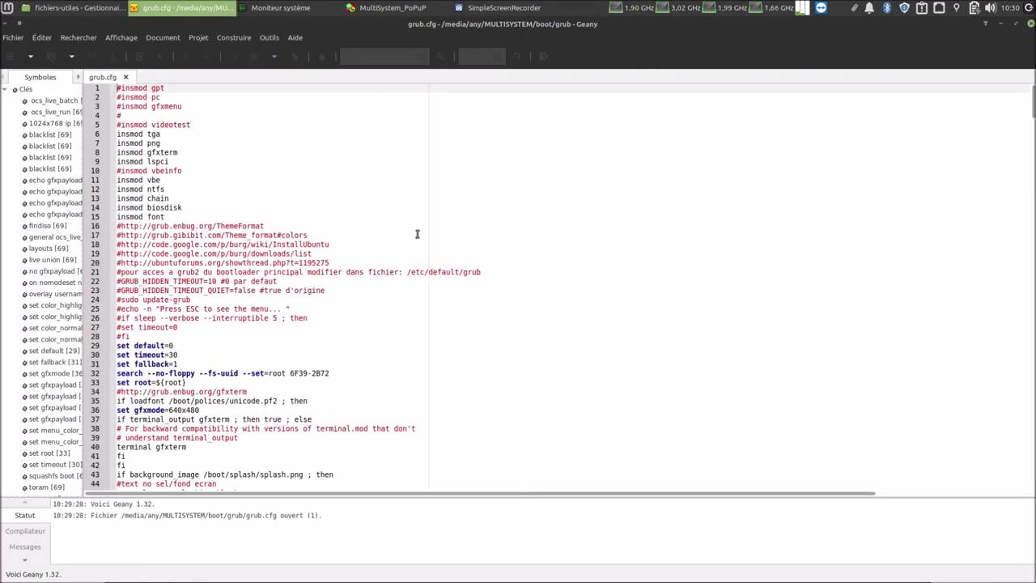
{"action": "key", "text": "Down"}
{"action": "key", "text": "Down"}
{"action": "key", "text": "Down"}
{"action": "key", "text": "Down"}
{"action": "key", "text": "Down"}
{"action": "key", "text": "Down"}
{"action": "key", "text": "Down"}
{"action": "key", "text": "Down"}
{"action": "key", "text": "Down"}
{"action": "key", "text": "Down"}
{"action": "key", "text": "Down"}
{"action": "key", "text": "Down"}
{"action": "key", "text": "Down"}
{"action": "key", "text": "Down"}
{"action": "key", "text": "Down"}
{"action": "key", "text": "Down"}
{"action": "key", "text": "Down"}
{"action": "key", "text": "Down"}
{"action": "key", "text": "Down"}
{"action": "key", "text": "Down"}
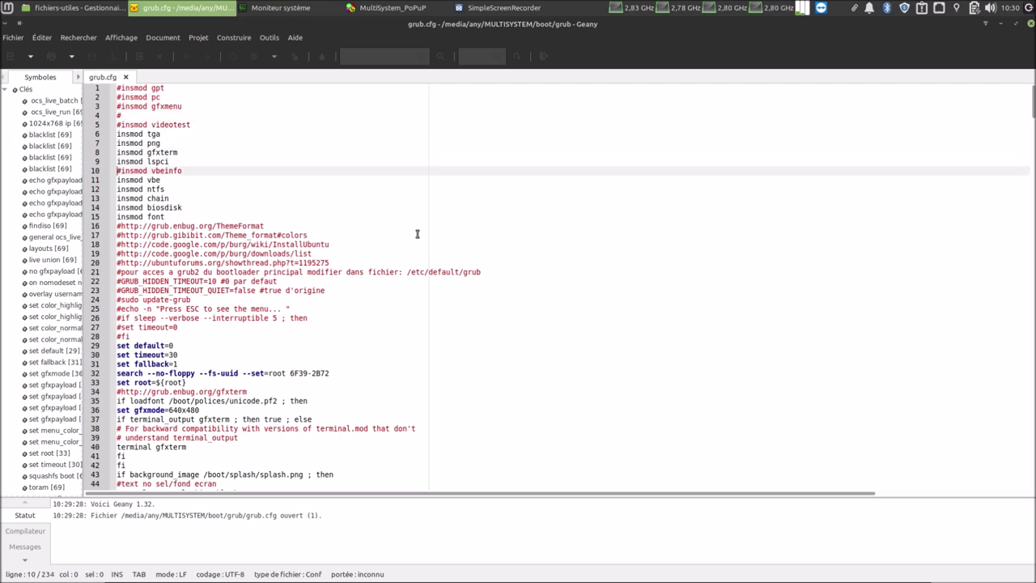
{"action": "key", "text": "Down"}
{"action": "key", "text": "Down"}
{"action": "key", "text": "Down"}
{"action": "key", "text": "Down"}
{"action": "key", "text": "Down"}
{"action": "key", "text": "Down"}
{"action": "key", "text": "Down"}
{"action": "key", "text": "Down"}
{"action": "key", "text": "Down"}
{"action": "key", "text": "Down"}
{"action": "key", "text": "Down"}
{"action": "key", "text": "Down"}
{"action": "key", "text": "Down"}
{"action": "key", "text": "Down"}
{"action": "key", "text": "Down"}
{"action": "key", "text": "Down"}
{"action": "key", "text": "Down"}
{"action": "key", "text": "Down"}
{"action": "key", "text": "Down"}
{"action": "key", "text": "Down"}
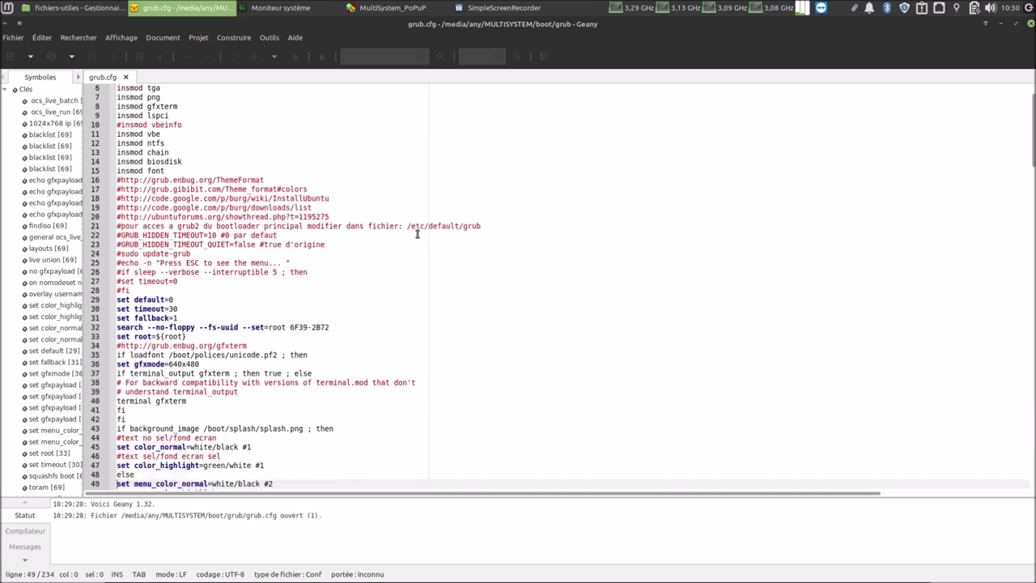
{"action": "key", "text": "Down"}
{"action": "key", "text": "Down"}
{"action": "key", "text": "Down"}
{"action": "key", "text": "Down"}
{"action": "key", "text": "Down"}
{"action": "key", "text": "Down"}
{"action": "key", "text": "Down"}
{"action": "key", "text": "Down"}
{"action": "key", "text": "Down"}
{"action": "key", "text": "Down"}
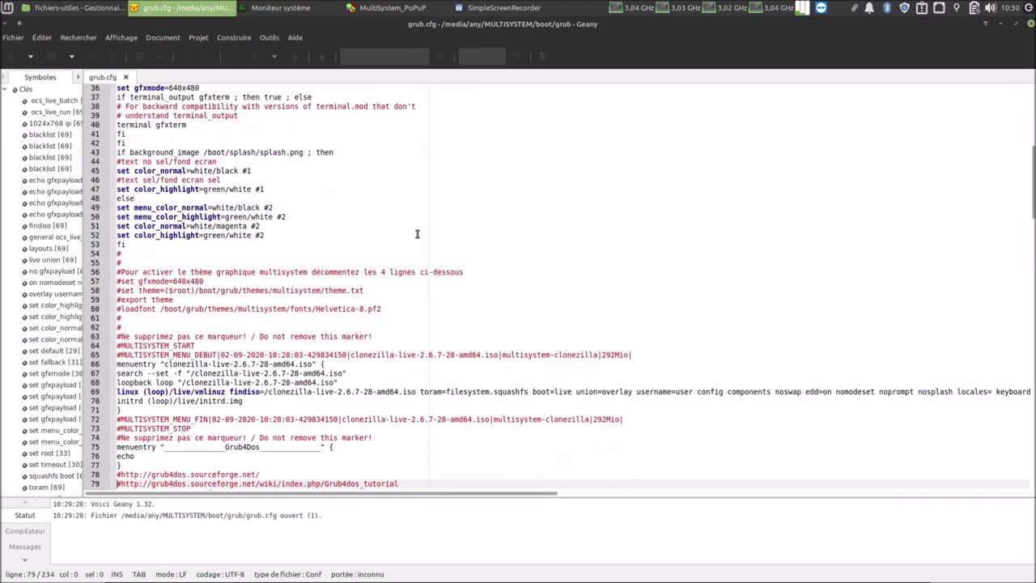
{"action": "key", "text": "Down"}
{"action": "key", "text": "Down"}
{"action": "key", "text": "Down"}
{"action": "key", "text": "Down"}
{"action": "key", "text": "Up"}
{"action": "key", "text": "Up"}
{"action": "key", "text": "Up"}
{"action": "key", "text": "Up"}
{"action": "key", "text": "Up"}
{"action": "key", "text": "Up"}
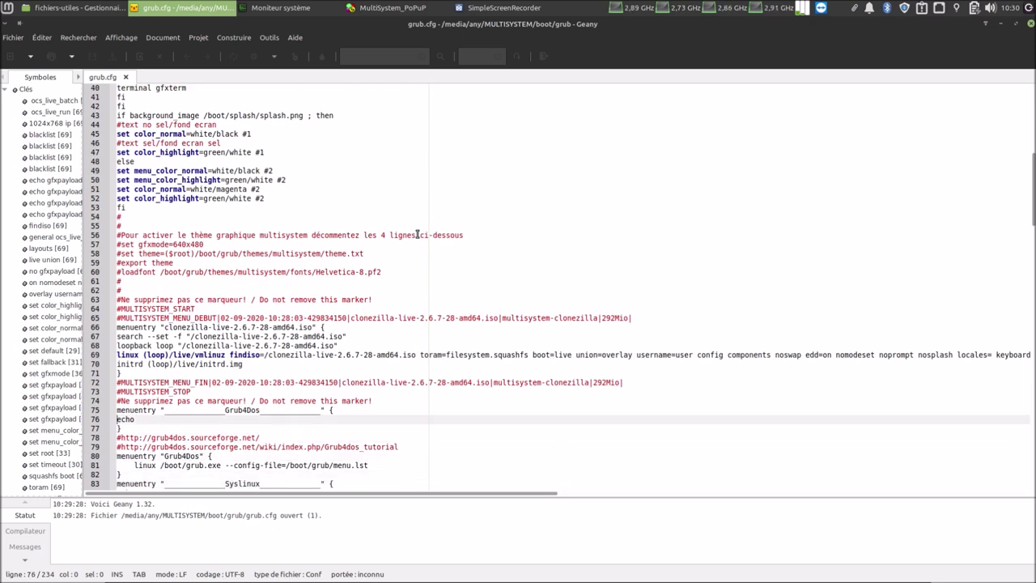